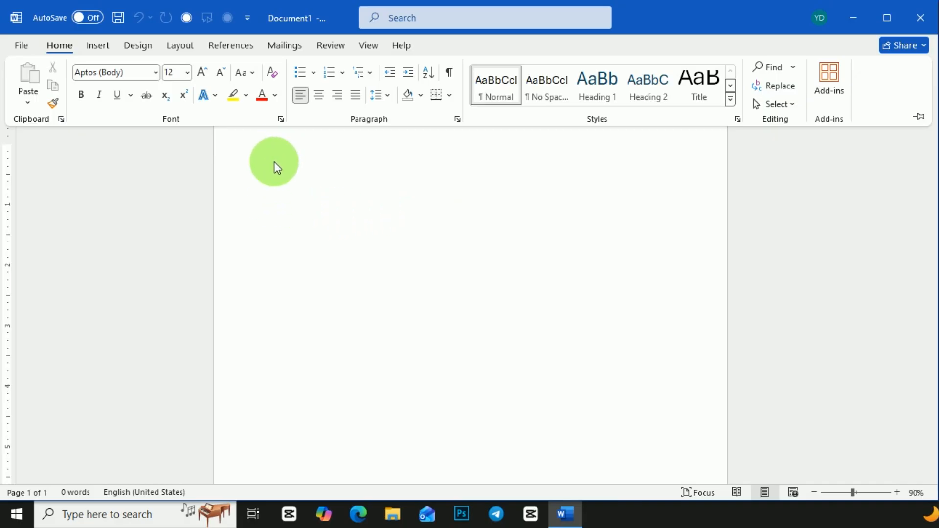
{"action": "key", "text": "ctrl+v"}
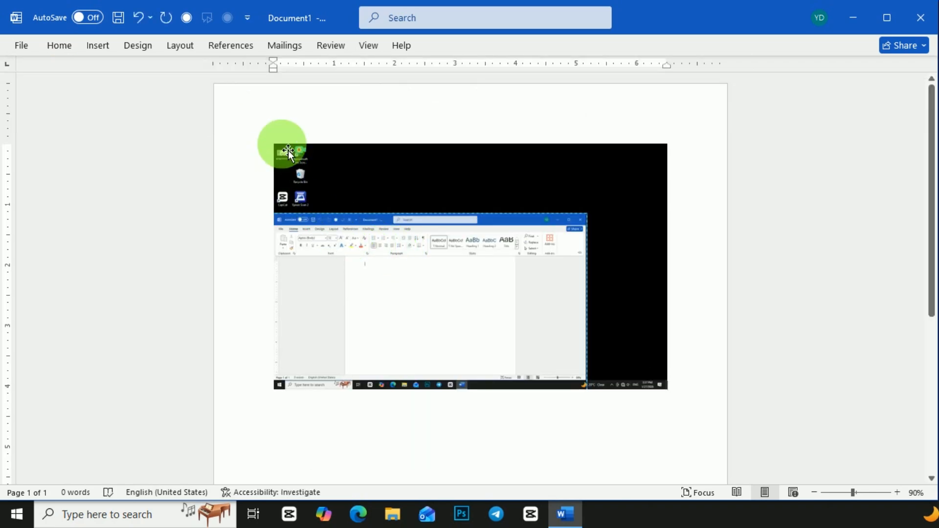
{"action": "scroll", "coordinate": [313, 293], "scroll_direction": "down", "scroll_amount": 2}
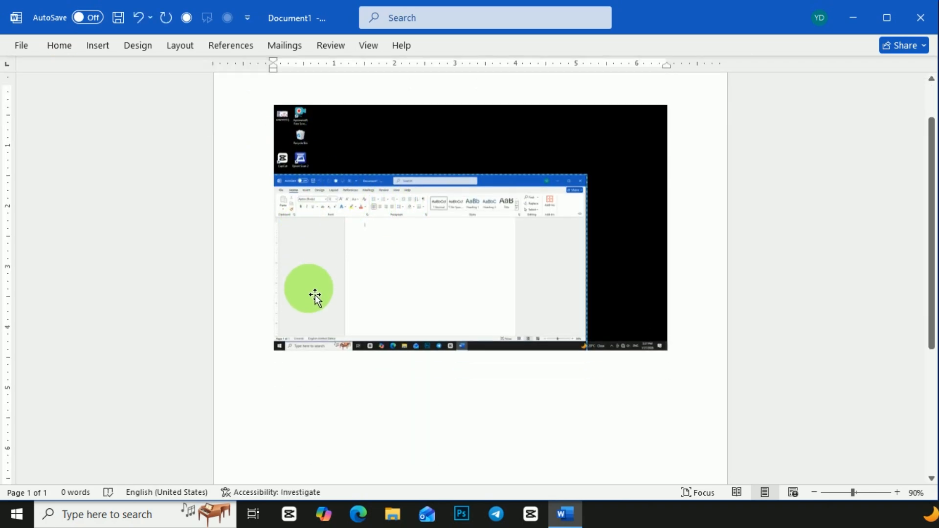
{"action": "left_click", "coordinate": [140, 17]}
- Paste the copied screenshot into the blank document, keeping the ribbon permanently displayed
{"action": "left_click", "coordinate": [47, 45]}
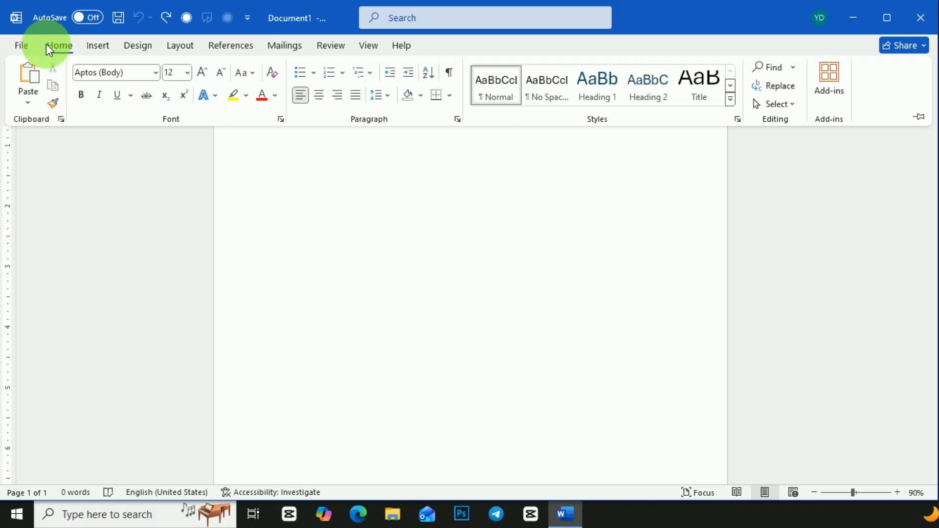
{"action": "double_click", "coordinate": [46, 44]}
{"action": "left_click", "coordinate": [28, 74]}
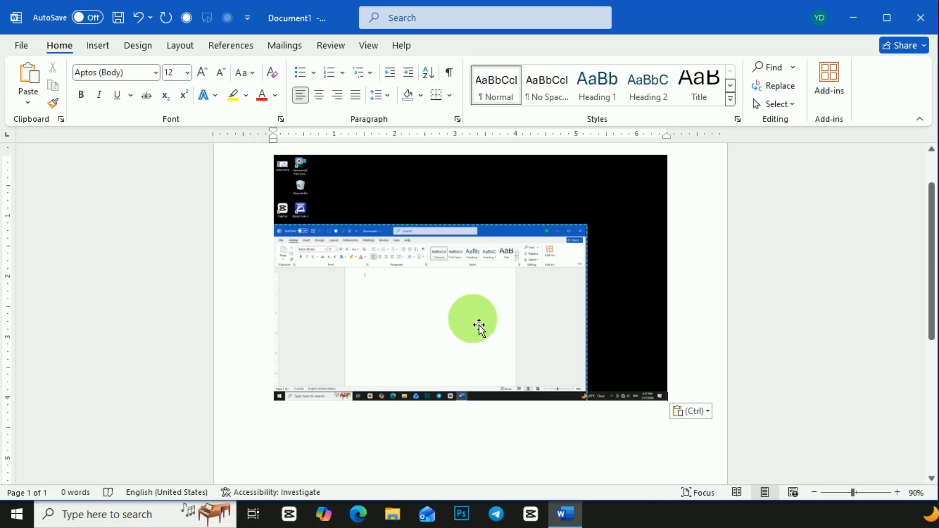
{"action": "left_click", "coordinate": [443, 256]}
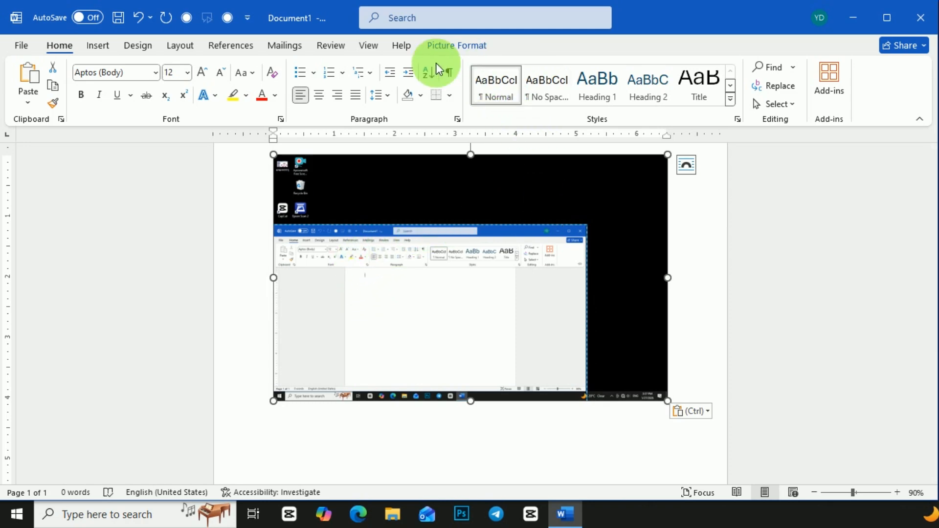
{"action": "left_click", "coordinate": [463, 46]}
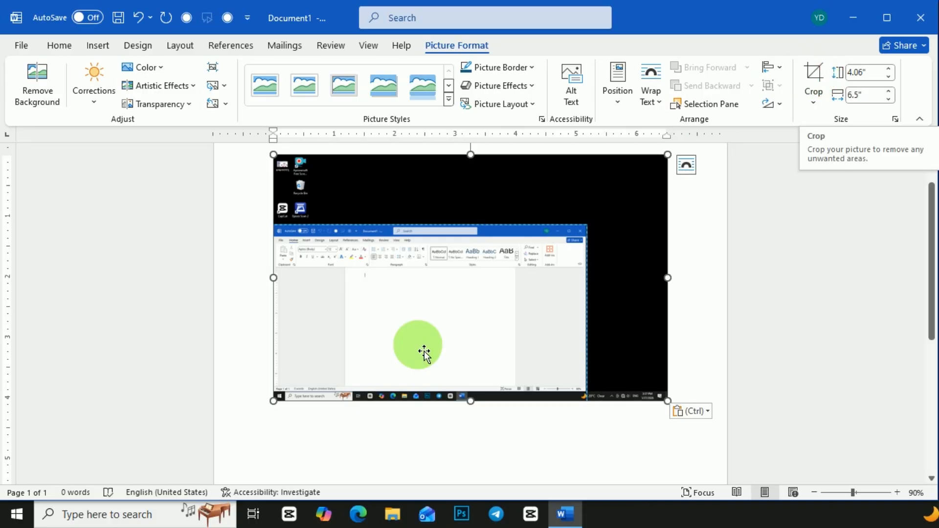
{"action": "left_click", "coordinate": [354, 435]}
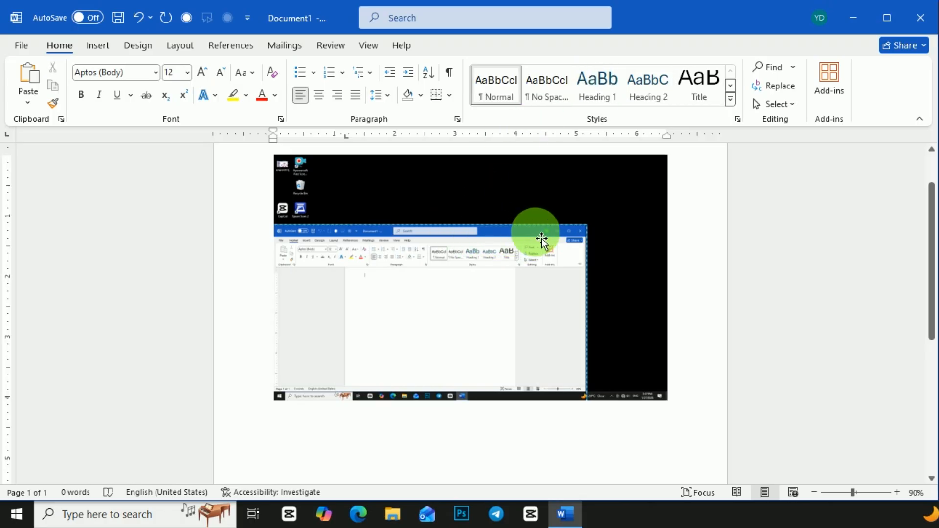
- Crop the pasted screenshot to the Clipboard area of its pictured ribbon, about 0.62 inches high and 0.99 inches wide
{"action": "left_click", "coordinate": [526, 253]}
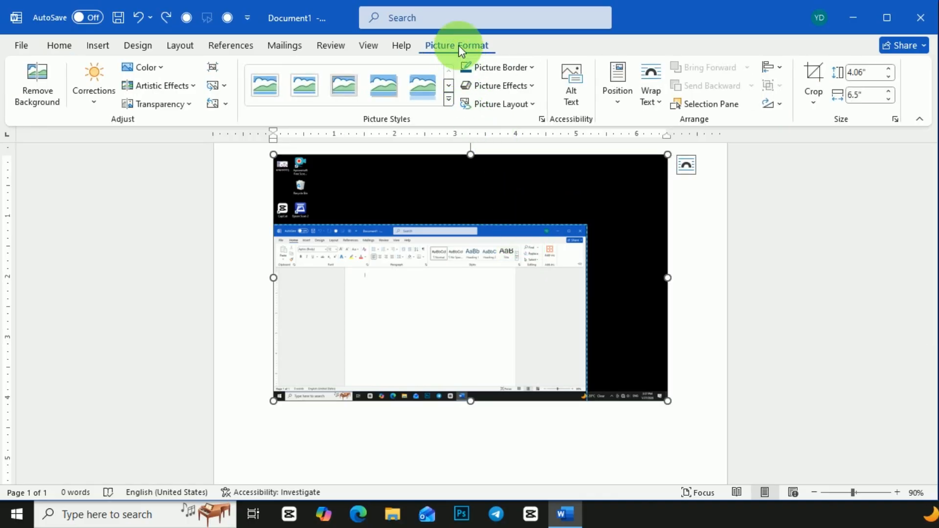
{"action": "left_click", "coordinate": [812, 77]}
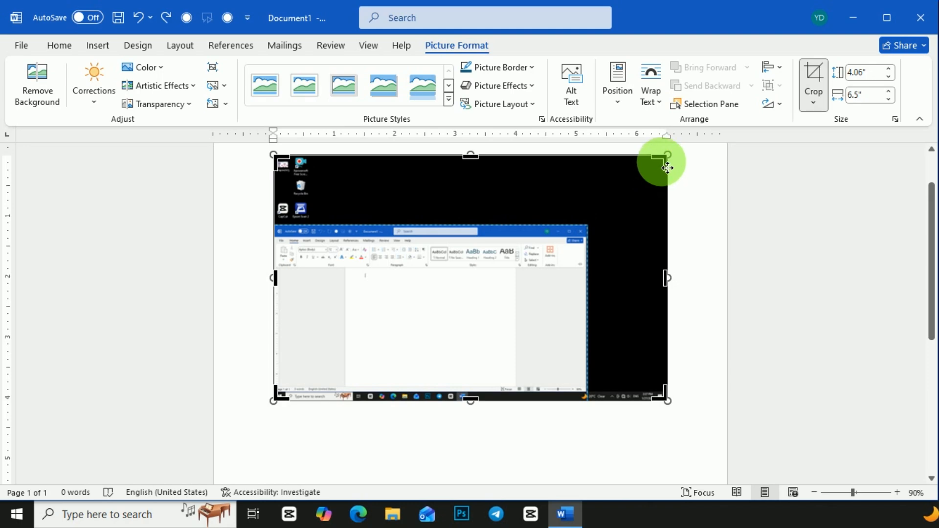
{"action": "left_click_drag", "start_coordinate": [667, 159], "coordinate": [334, 238]}
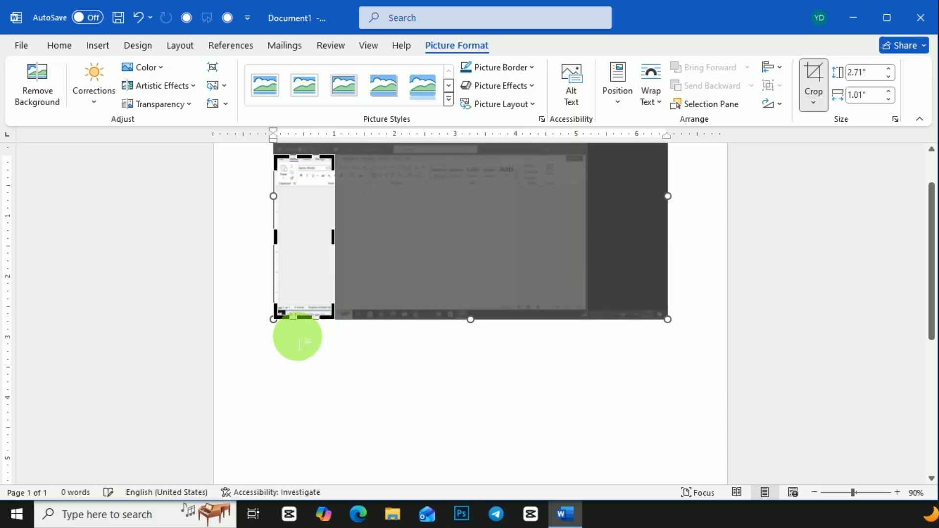
{"action": "left_click_drag", "start_coordinate": [274, 318], "coordinate": [286, 203]}
{"action": "left_click", "coordinate": [813, 78]}
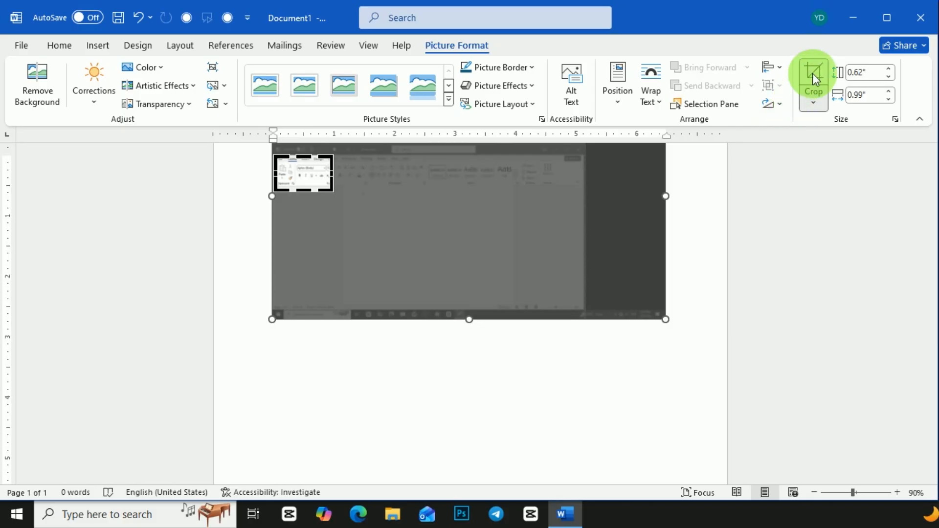
{"action": "left_click", "coordinate": [813, 79]}
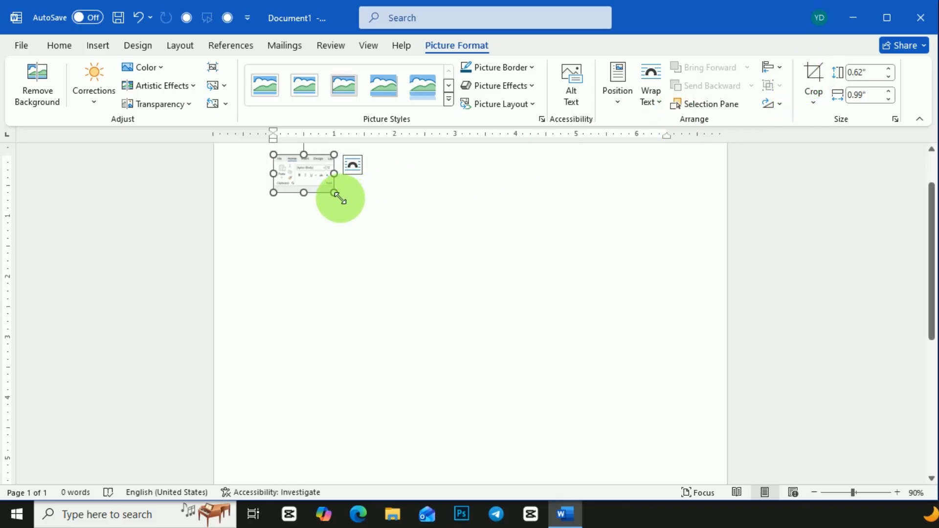
- Enlarge the cropped picture proportionally to about 2.66 by 4.27 inches, undoing a trial sideways stretch along the way
{"action": "left_click_drag", "start_coordinate": [341, 197], "coordinate": [402, 257]}
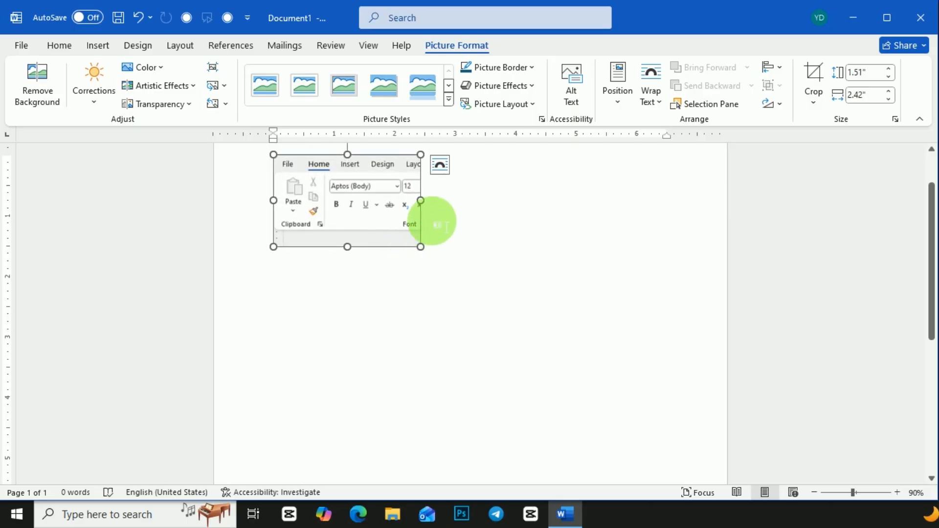
{"action": "left_click_drag", "start_coordinate": [421, 200], "coordinate": [602, 222]}
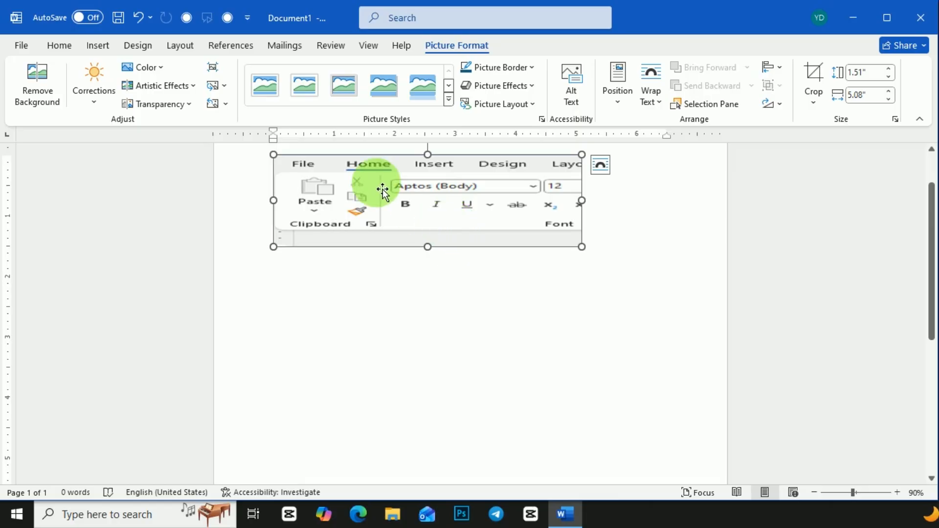
{"action": "left_click", "coordinate": [134, 17]}
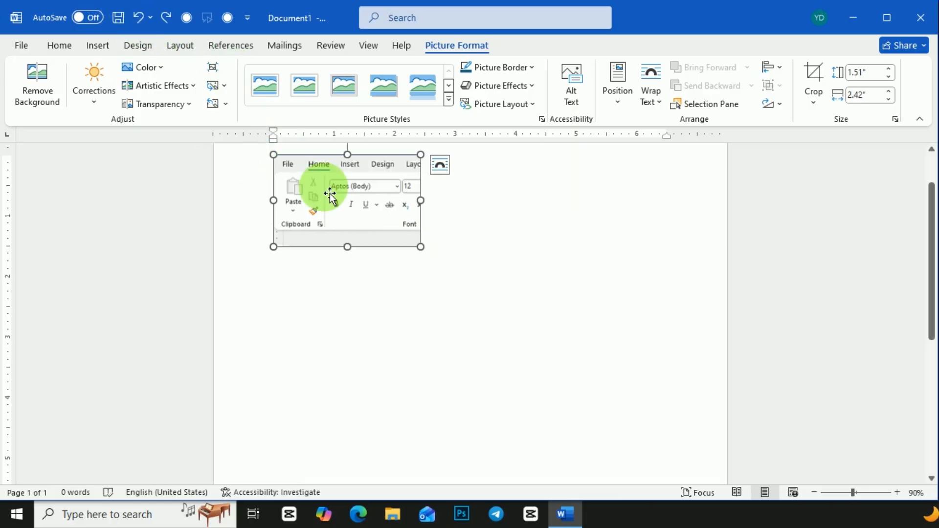
{"action": "left_click_drag", "start_coordinate": [421, 248], "coordinate": [440, 260]}
{"action": "left_click_drag", "start_coordinate": [279, 266], "coordinate": [251, 294]}
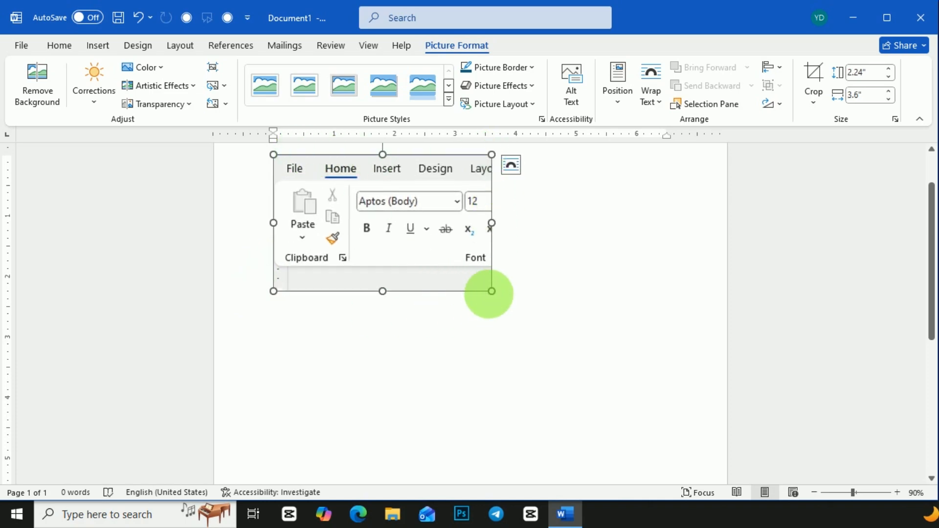
{"action": "left_click_drag", "start_coordinate": [493, 294], "coordinate": [533, 318]}
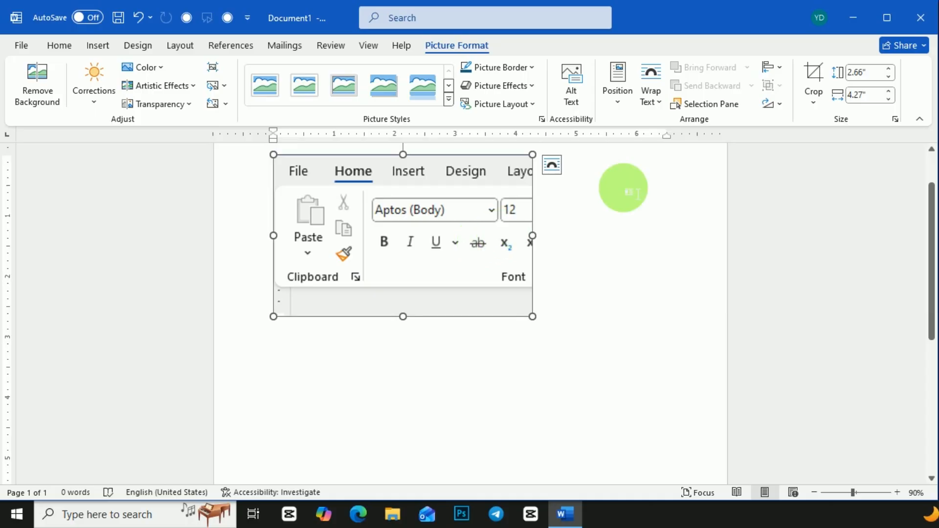
- Crop the picture to the Font controls beneath Insert, Design and Layout, and enlarge it to about 2.82 by 3.67 inches
{"action": "left_click", "coordinate": [816, 79]}
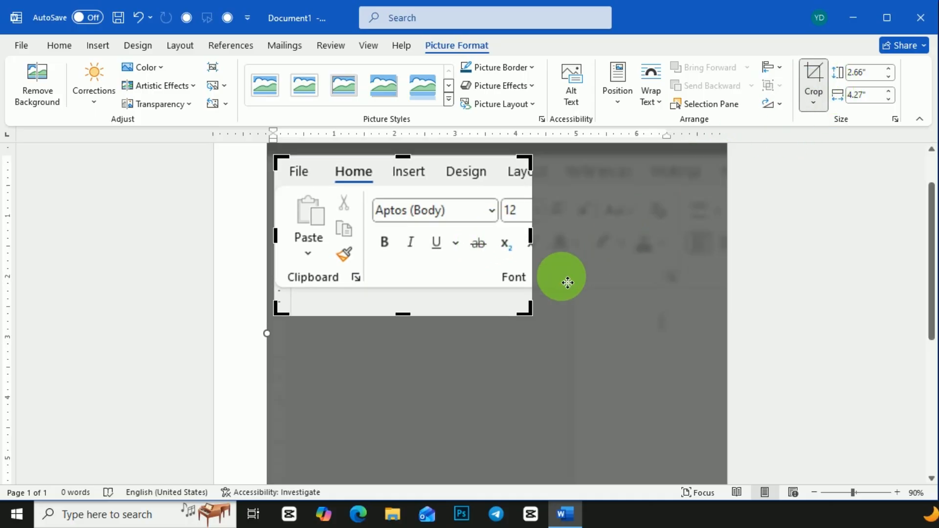
{"action": "left_click_drag", "start_coordinate": [532, 310], "coordinate": [547, 293]}
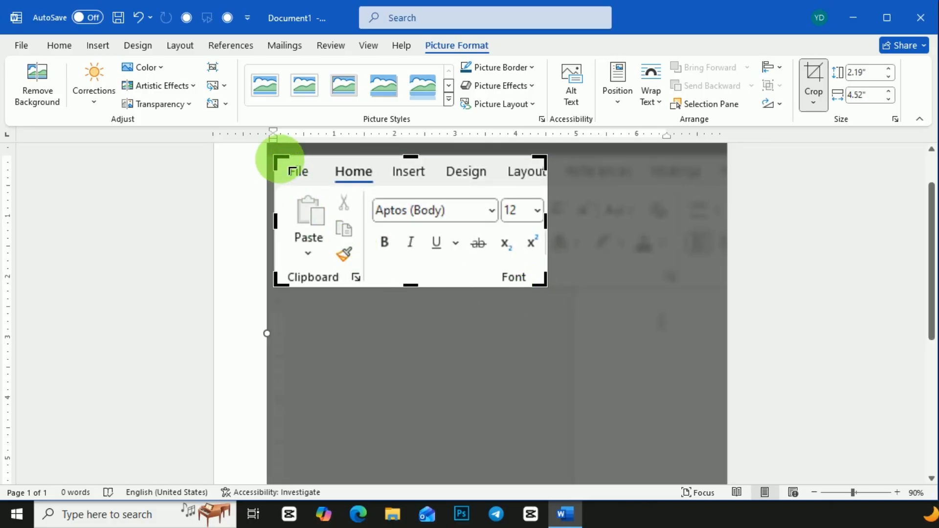
{"action": "left_click_drag", "start_coordinate": [291, 170], "coordinate": [385, 166]}
{"action": "left_click", "coordinate": [818, 78]}
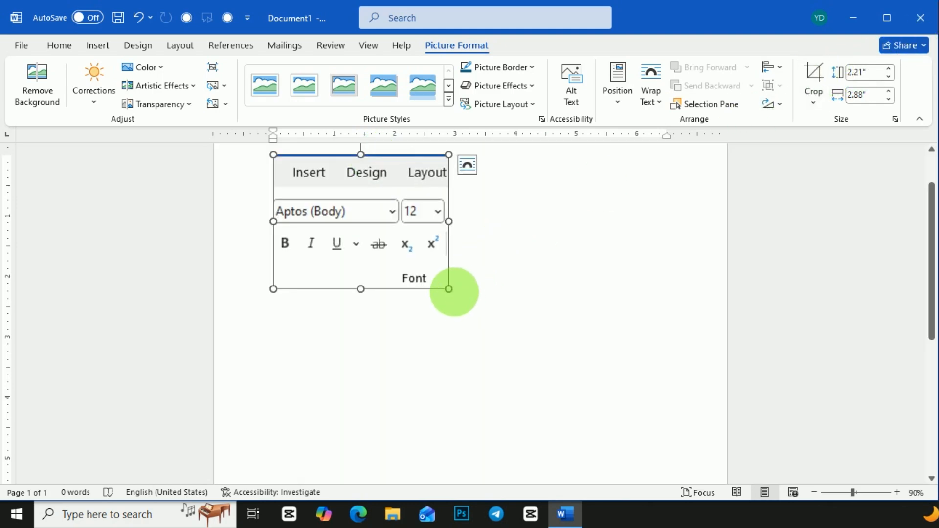
{"action": "left_click_drag", "start_coordinate": [448, 289], "coordinate": [497, 326]}
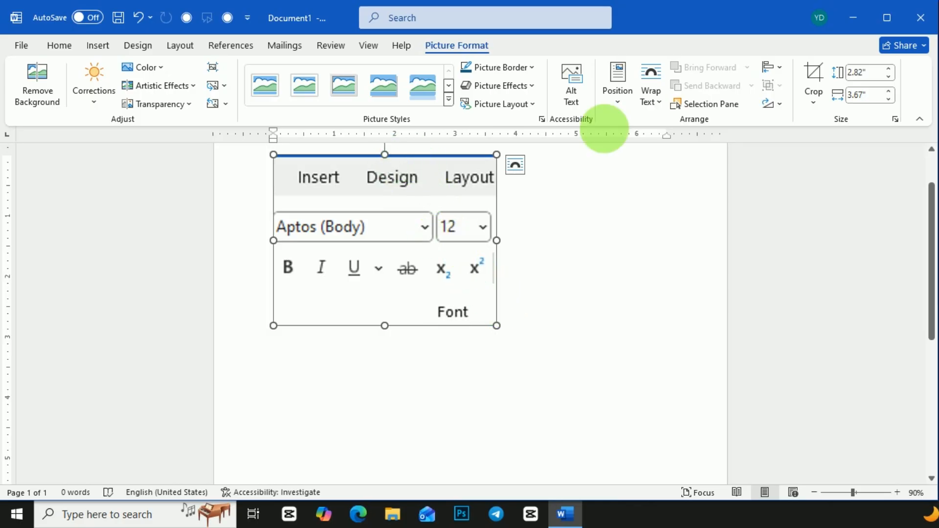
- Extend the picture's crop area upward to include the blue title bar, making it about 3.79 inches high
{"action": "left_click", "coordinate": [813, 74]}
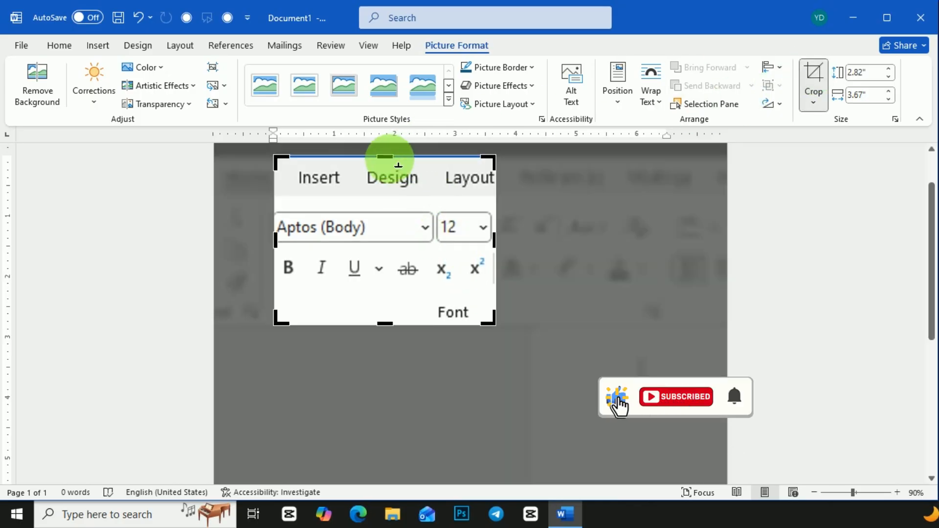
{"action": "mouse_move", "coordinate": [398, 165]}
{"action": "left_mouse_down"}
{"action": "mouse_move", "coordinate": [398, 142]}
{"action": "mouse_move", "coordinate": [403, 166]}
{"action": "left_mouse_up"}
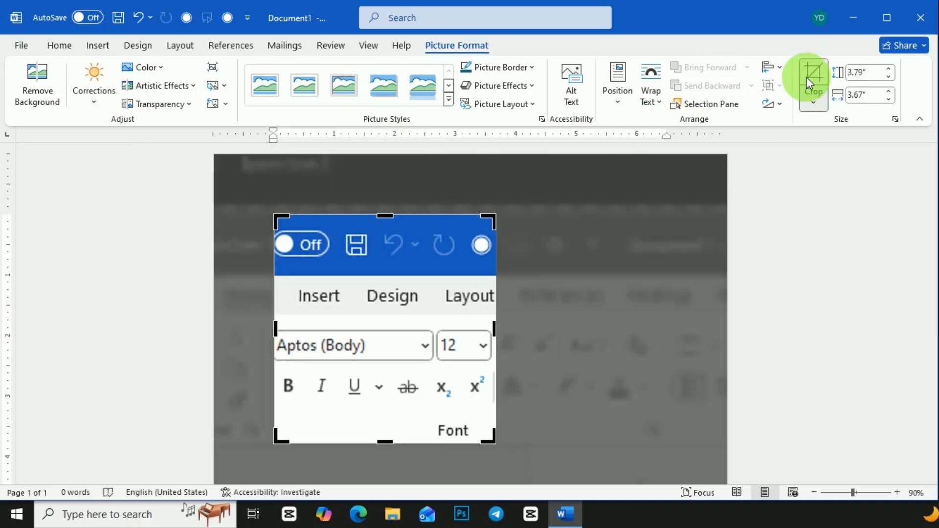
{"action": "left_click", "coordinate": [805, 82]}
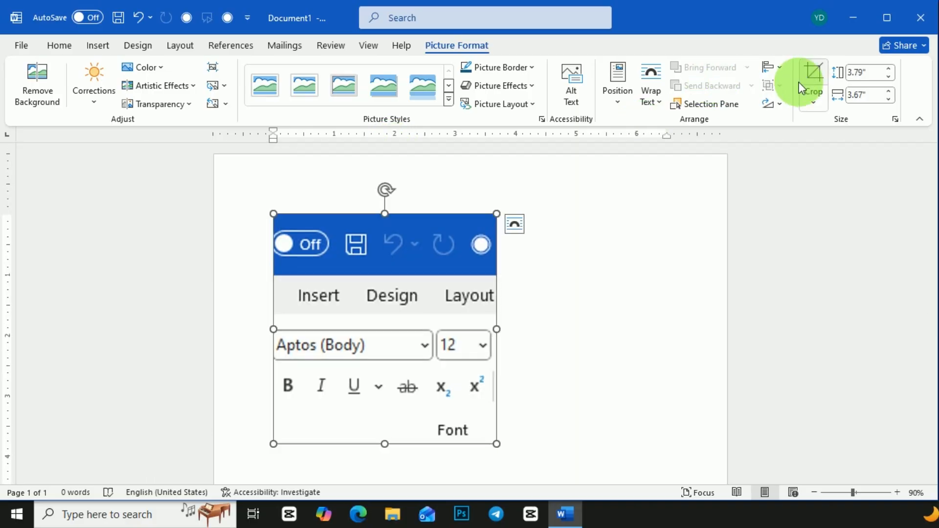
- Set the picture's text wrapping to In Front of Text and move the picture slightly down the page
{"action": "scroll", "coordinate": [531, 317], "scroll_direction": "down", "scroll_amount": 1}
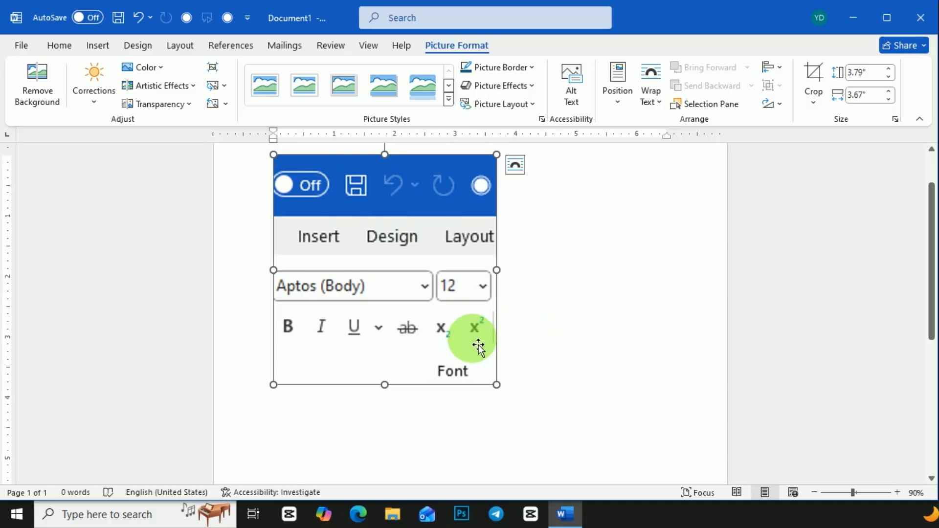
{"action": "left_click_drag", "start_coordinate": [478, 347], "coordinate": [451, 296]}
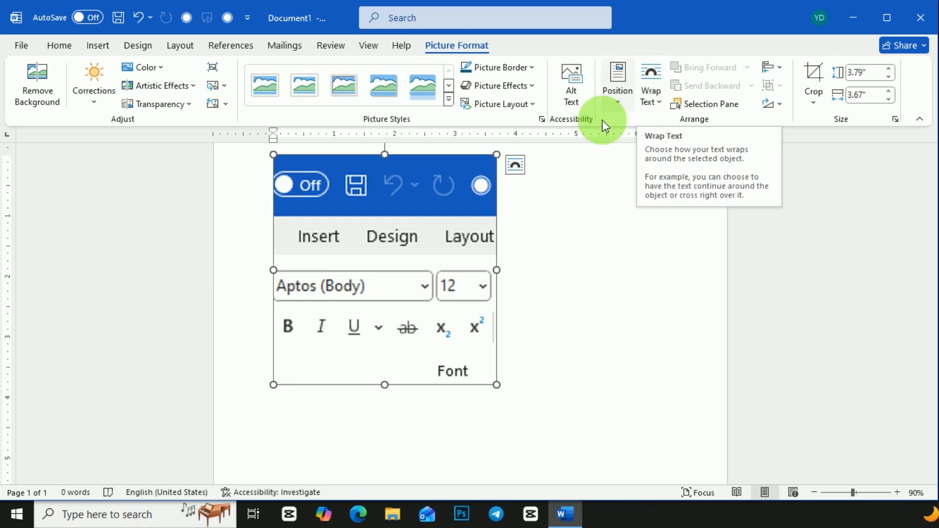
{"action": "left_click", "coordinate": [513, 166]}
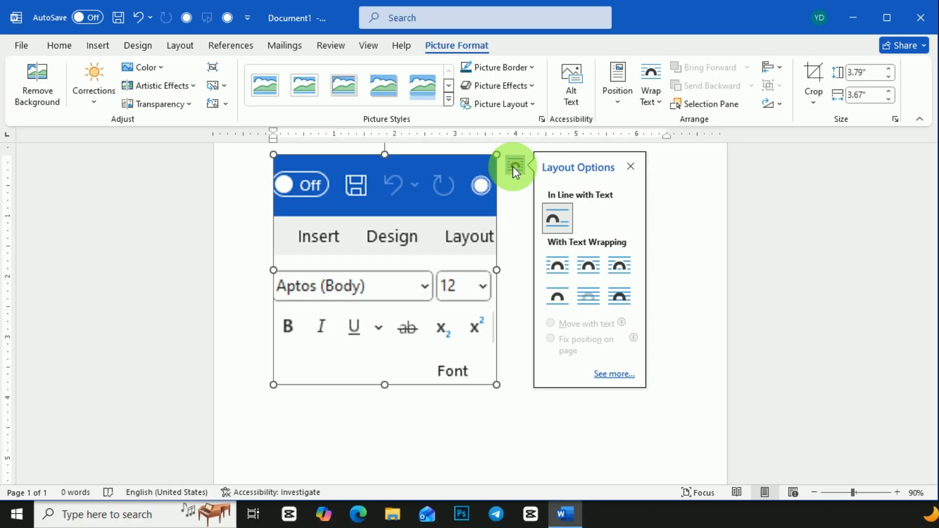
{"action": "left_click", "coordinate": [620, 299]}
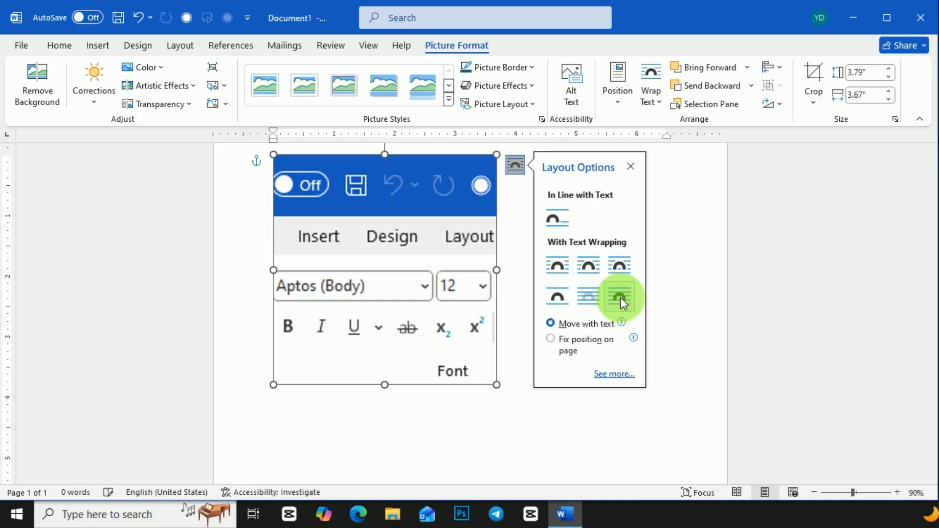
{"action": "left_click_drag", "start_coordinate": [486, 293], "coordinate": [427, 300]}
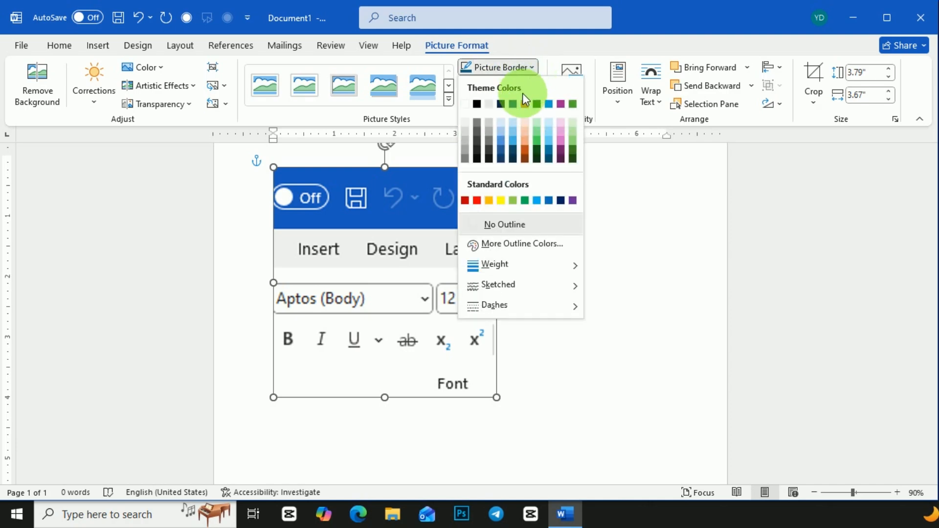
- Apply a standard red border to the picture and change its color to standard purple
{"action": "left_click", "coordinate": [476, 199]}
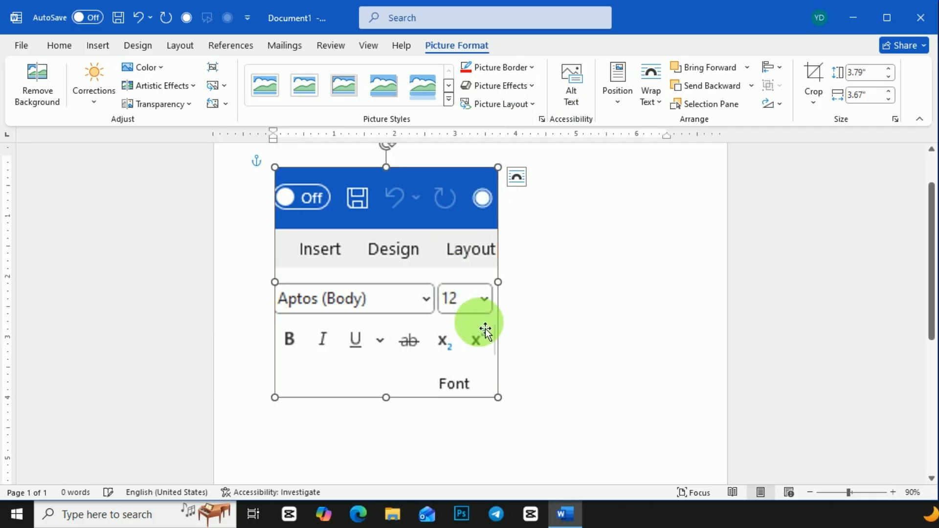
{"action": "left_click", "coordinate": [527, 67]}
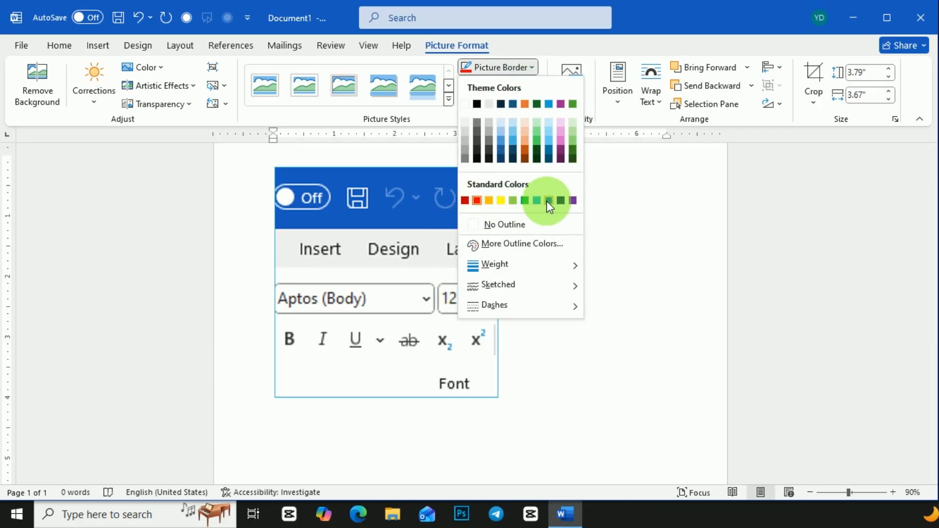
{"action": "left_click", "coordinate": [572, 201]}
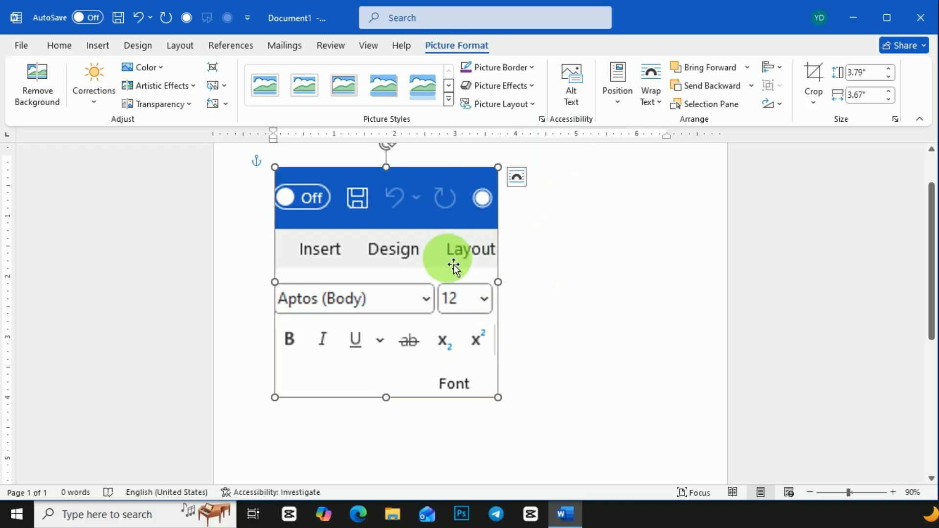
- Apply the Reflected Bevel, Black picture style and shrink the picture to about 2.52 by 2.44 inches
{"action": "left_click", "coordinate": [449, 100]}
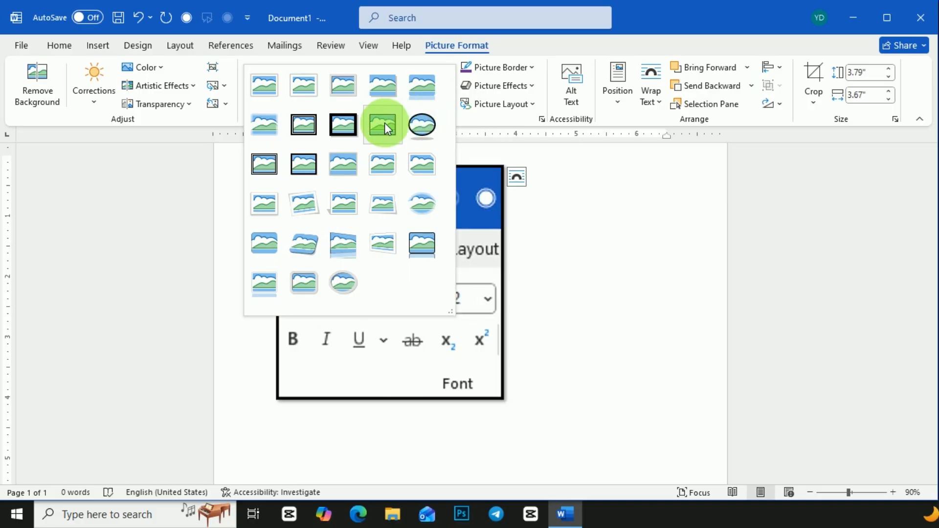
{"action": "left_click", "coordinate": [421, 240]}
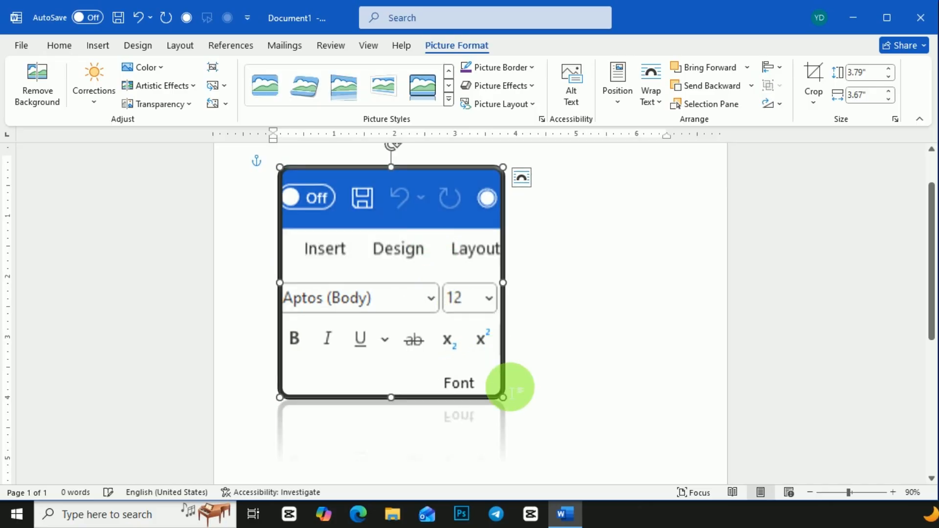
{"action": "left_click_drag", "start_coordinate": [509, 404], "coordinate": [439, 323]}
- Try the Beveled Oval, Black style on the picture, replacing it with Thick Matte, Black in a standard purple border color
{"action": "left_click", "coordinate": [447, 99]}
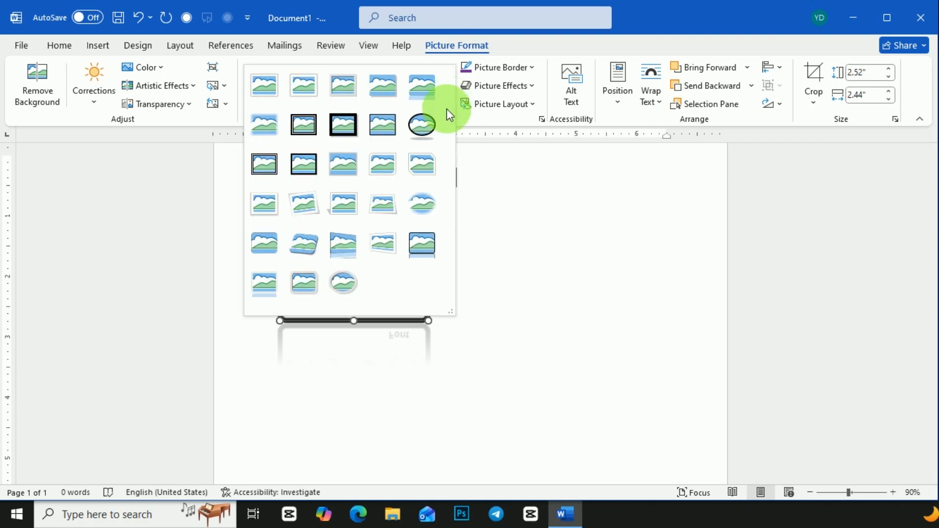
{"action": "left_click", "coordinate": [423, 125]}
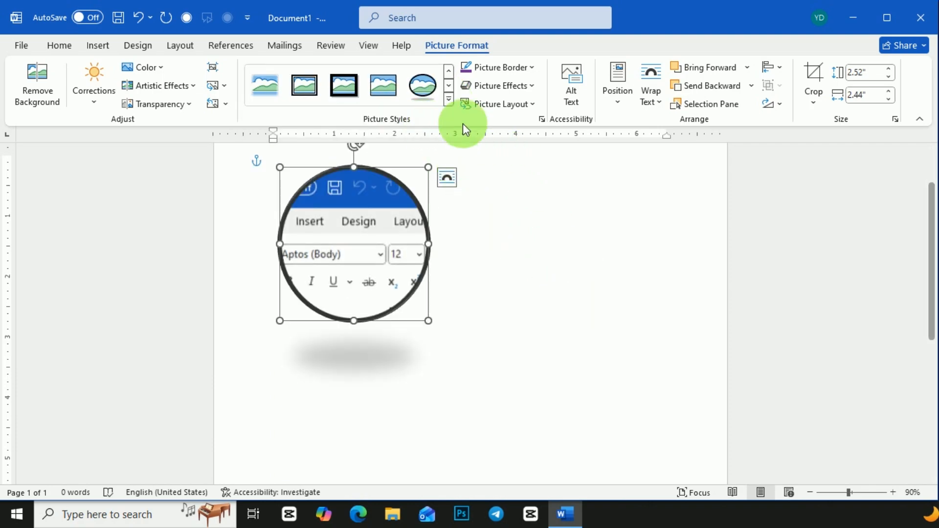
{"action": "left_click", "coordinate": [448, 101]}
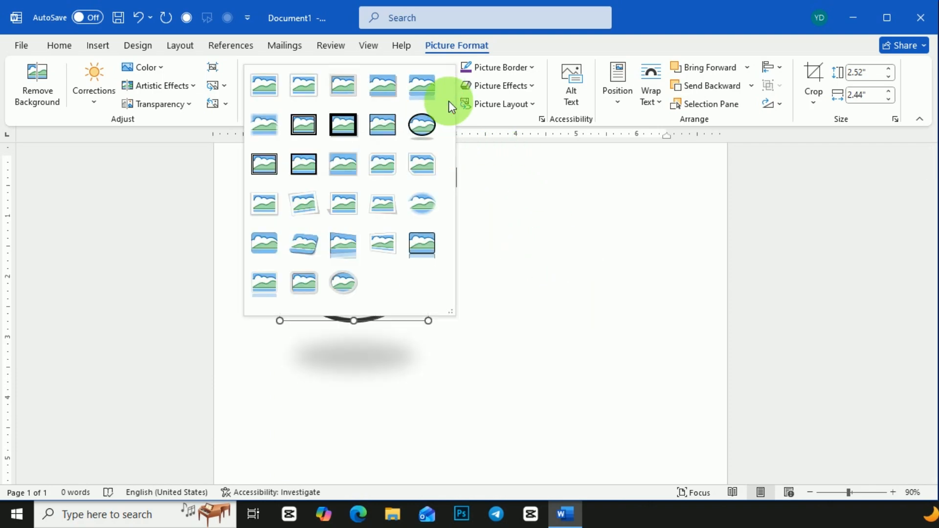
{"action": "left_click", "coordinate": [351, 123]}
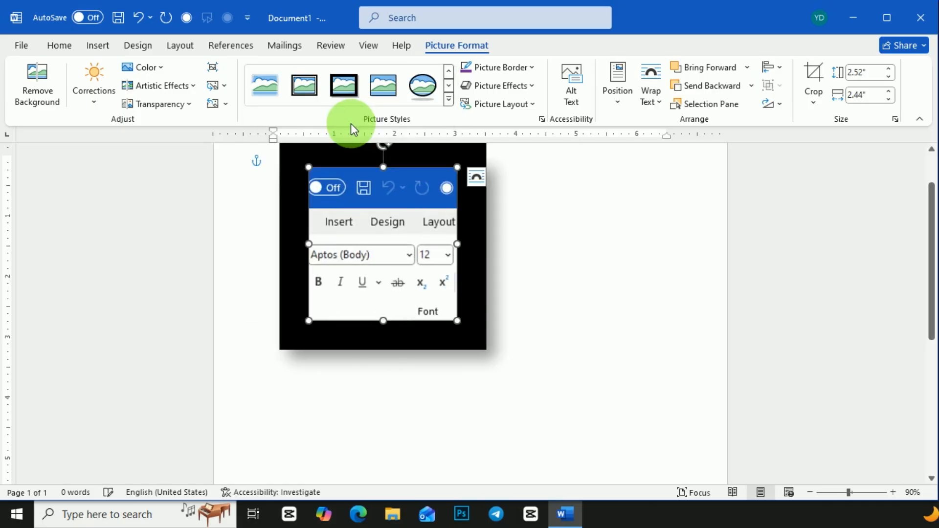
{"action": "left_click", "coordinate": [500, 67]}
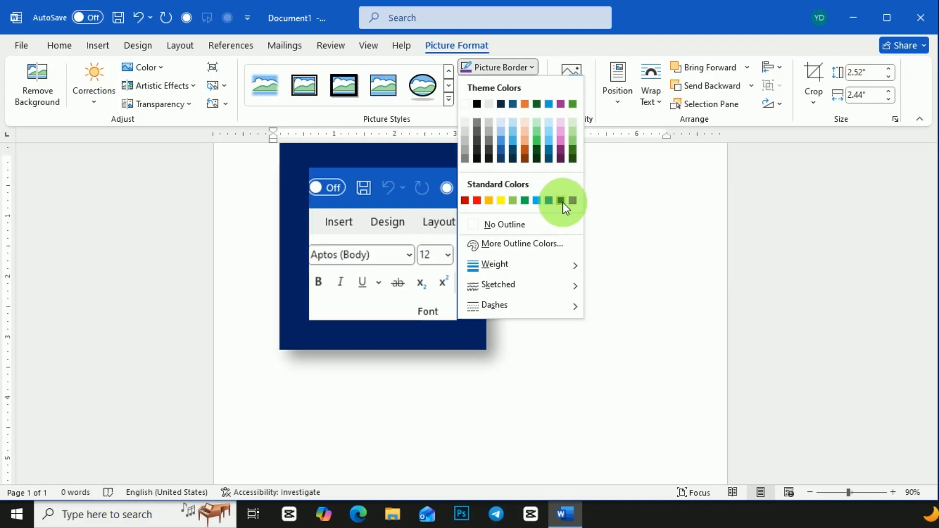
{"action": "left_click", "coordinate": [572, 200]}
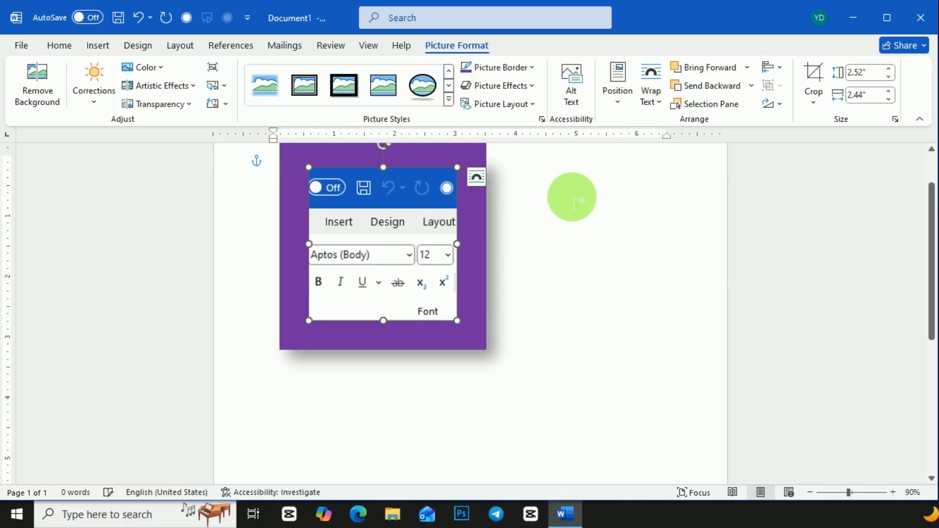
- Try the Metal Oval and Soft Edge Oval picture styles on the picture
{"action": "left_click", "coordinate": [448, 100]}
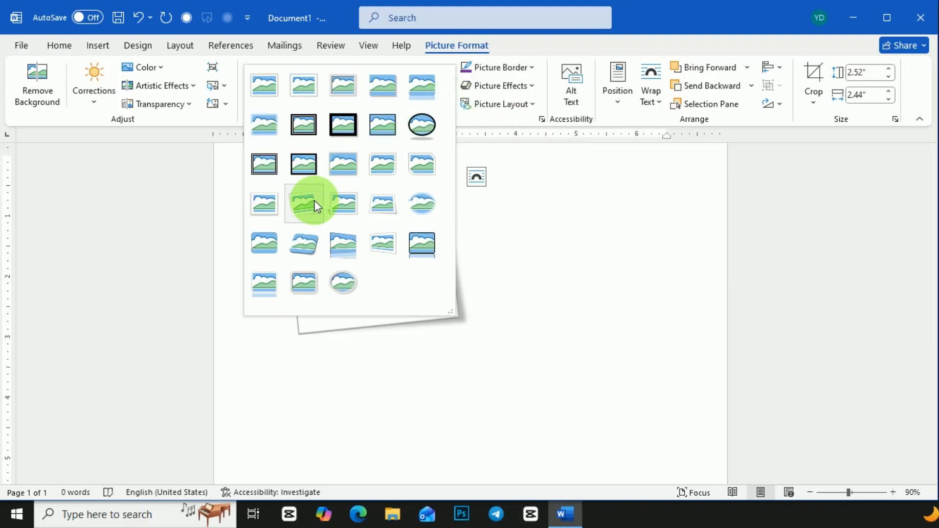
{"action": "left_click", "coordinate": [349, 276]}
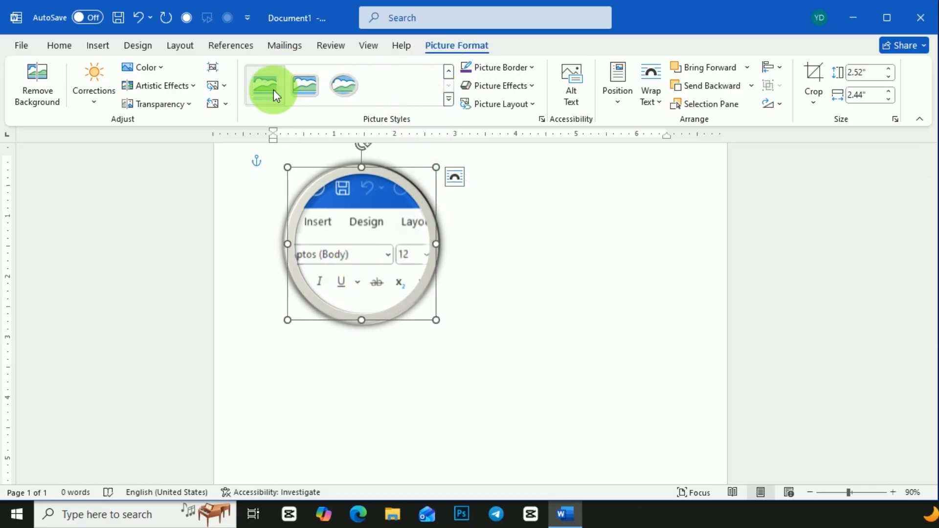
{"action": "left_click", "coordinate": [448, 100]}
{"action": "left_click", "coordinate": [418, 205]}
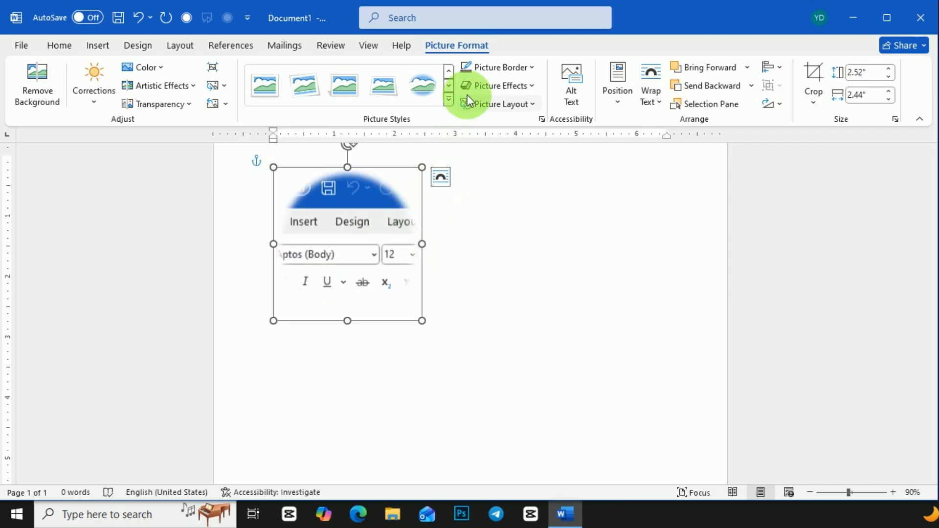
- Apply the Simple Frame, White picture style to the picture and keep the picture selected
{"action": "left_click", "coordinate": [448, 100]}
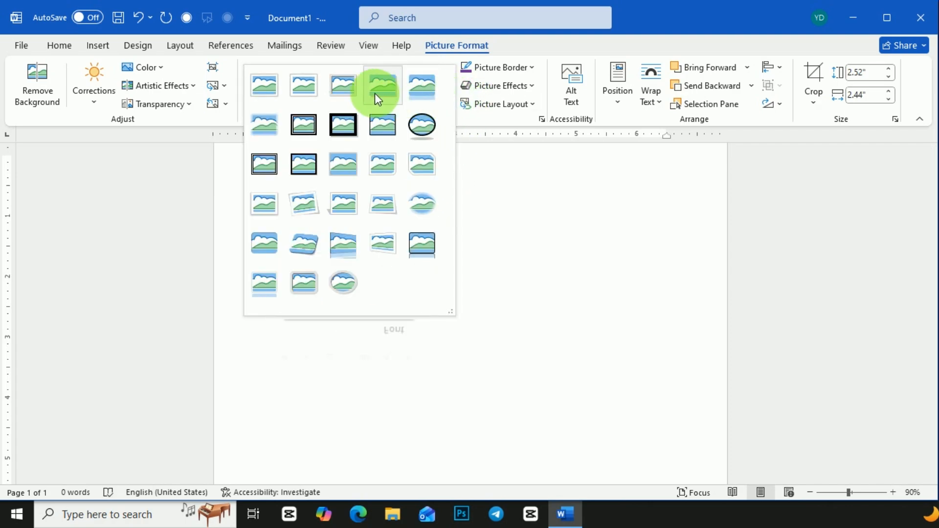
{"action": "left_click", "coordinate": [272, 90]}
{"action": "left_click", "coordinate": [491, 222]}
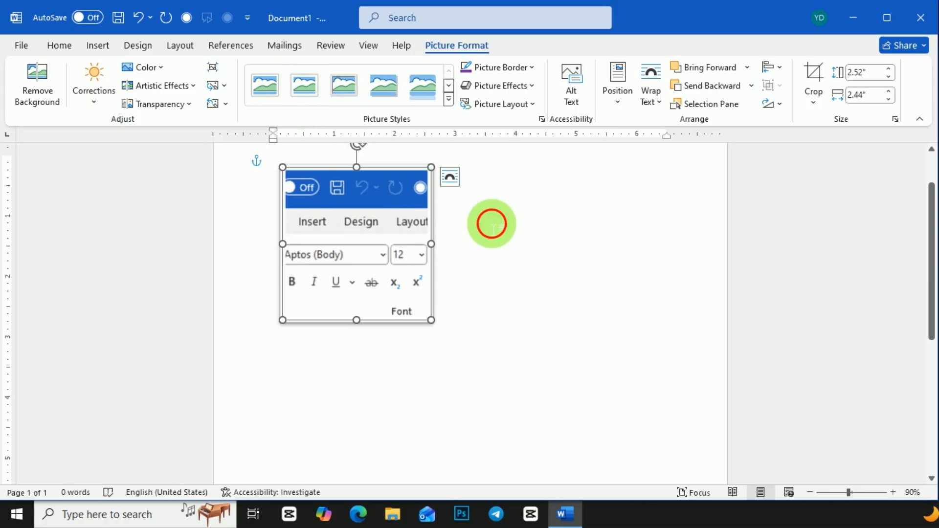
{"action": "left_click", "coordinate": [422, 238]}
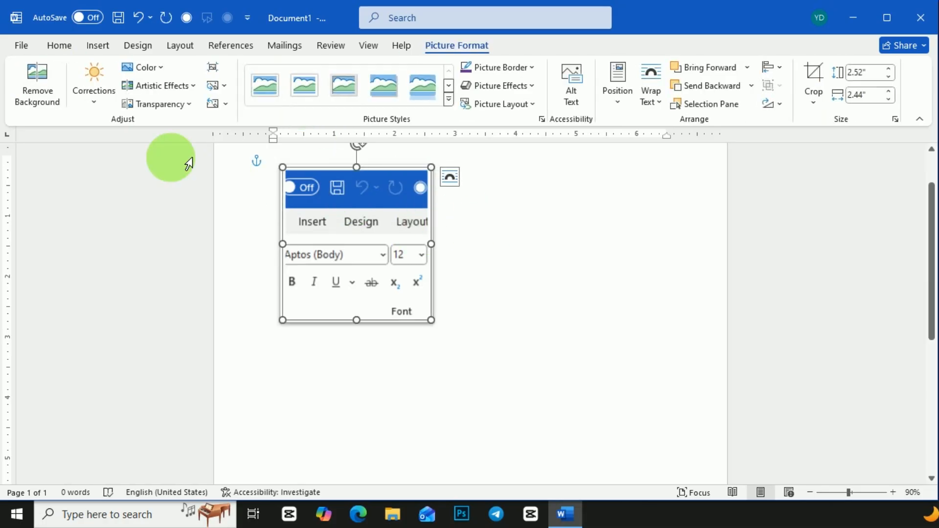
- Recolor the picture with the light gray variation and deselect it to view the result
{"action": "left_click", "coordinate": [93, 101]}
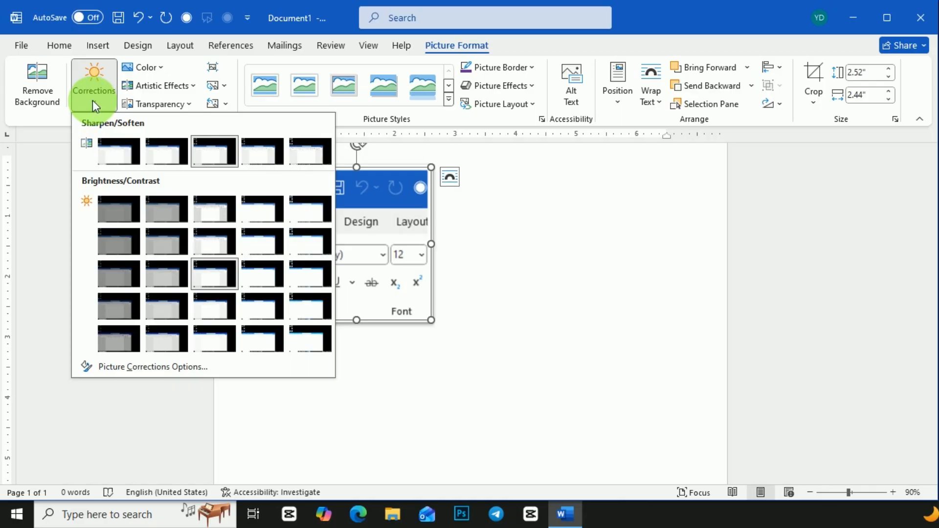
{"action": "left_click", "coordinate": [160, 66]}
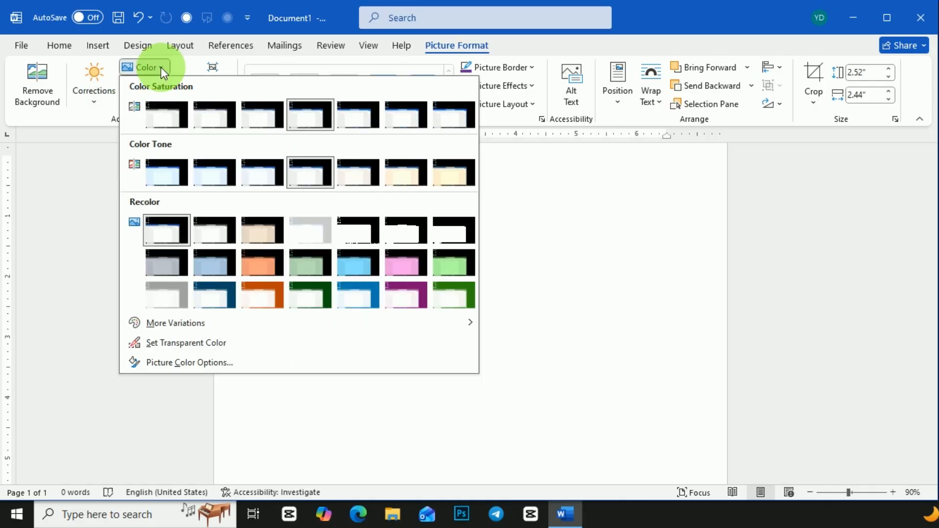
{"action": "left_click", "coordinate": [168, 288]}
{"action": "left_click", "coordinate": [528, 310]}
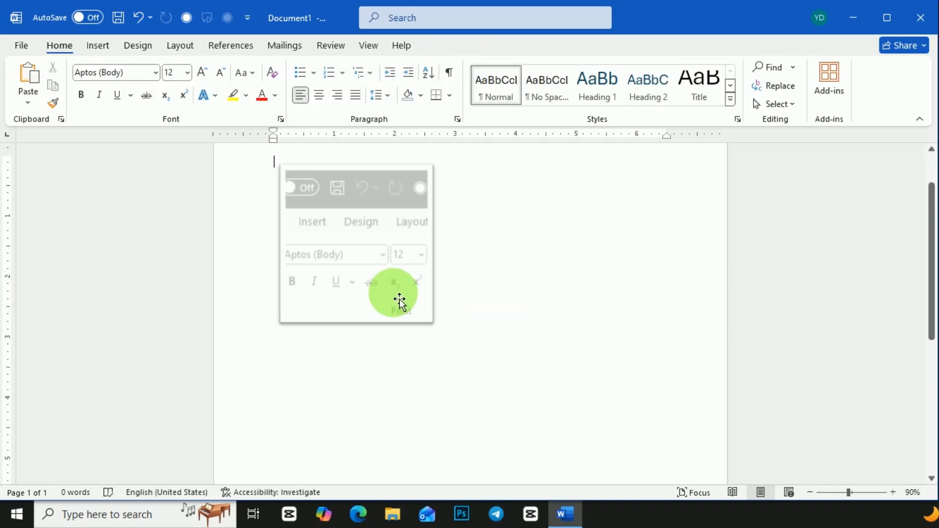
- Recolor the picture with the light green accent variation
{"action": "left_click", "coordinate": [364, 220]}
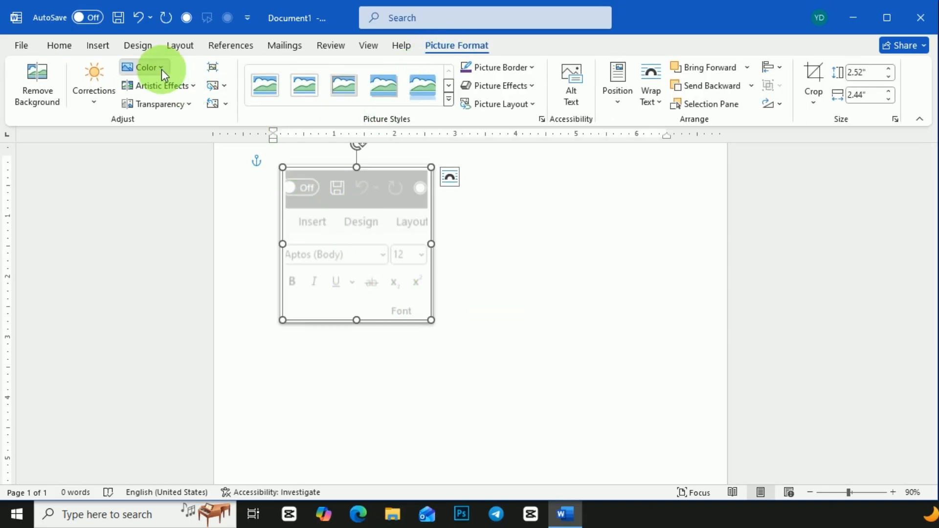
{"action": "left_click", "coordinate": [161, 68]}
{"action": "left_click", "coordinate": [448, 294]}
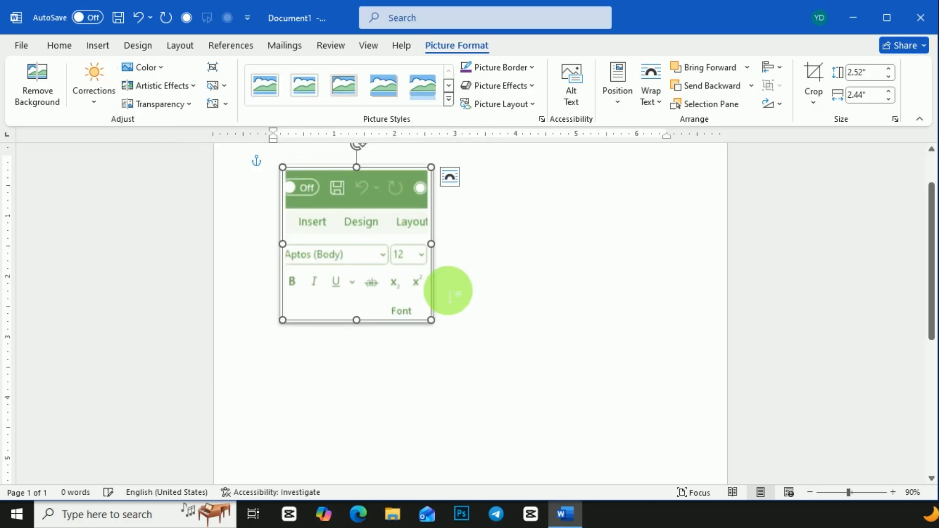
- Move the picture down and to the right, and undo the move together with the green and gray recoloring
{"action": "left_click_drag", "start_coordinate": [404, 272], "coordinate": [453, 307]}
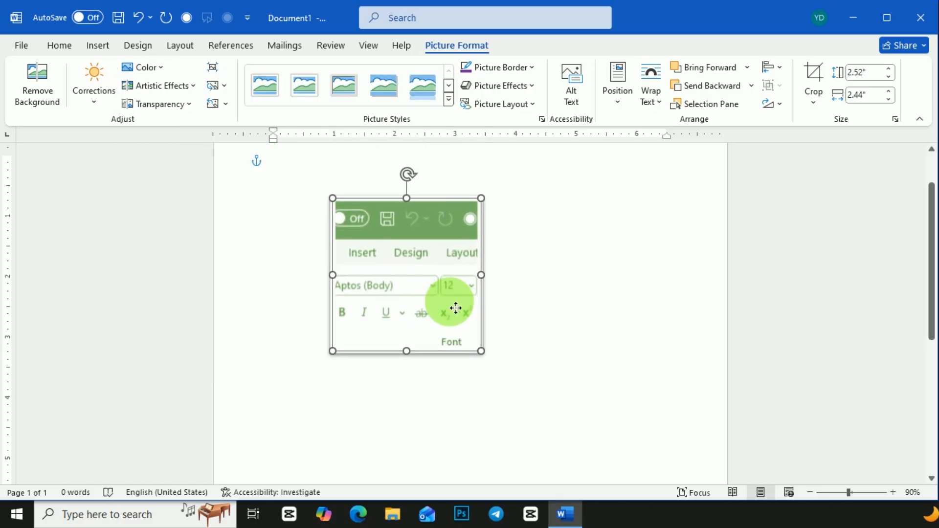
{"action": "left_click", "coordinate": [137, 18]}
{"action": "left_click", "coordinate": [136, 17]}
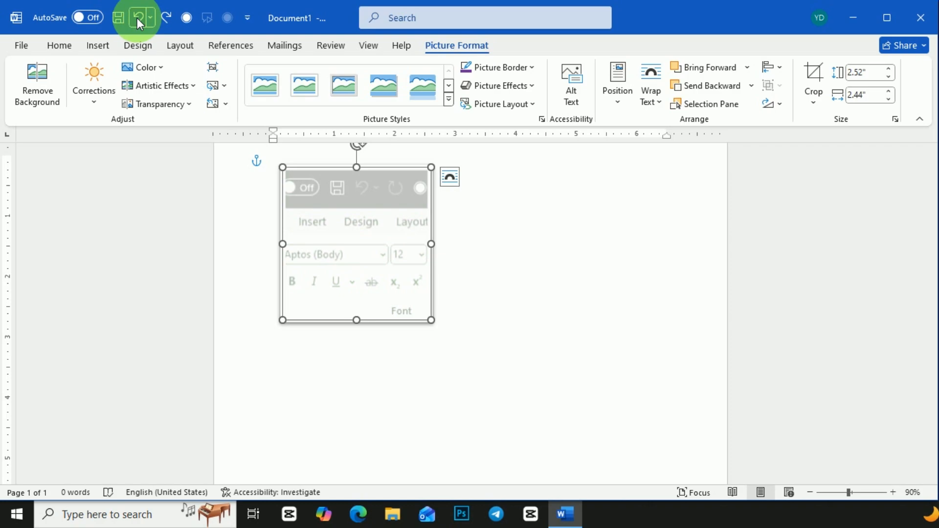
{"action": "left_click", "coordinate": [136, 18]}
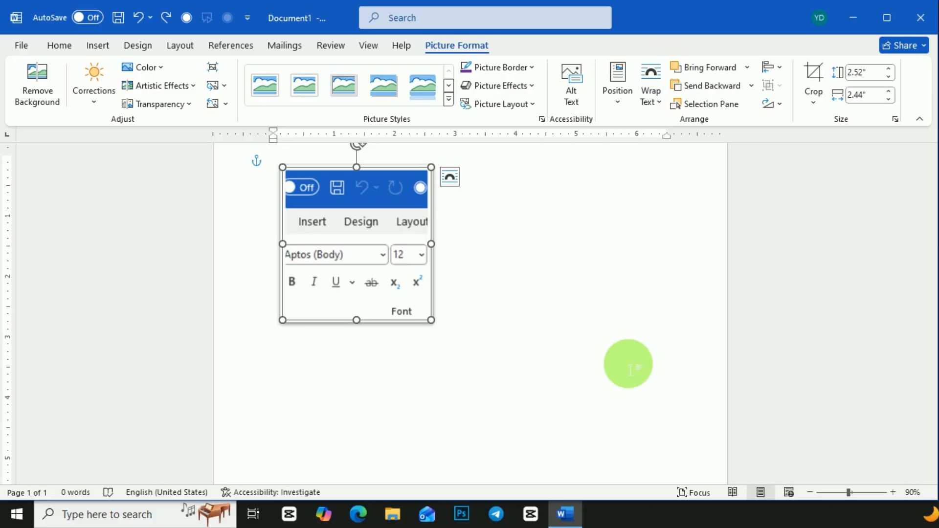
- Capture a screen snip of the status bar's view and zoom controls and paste it below the first picture
{"action": "key", "text": "super+shift+s"}
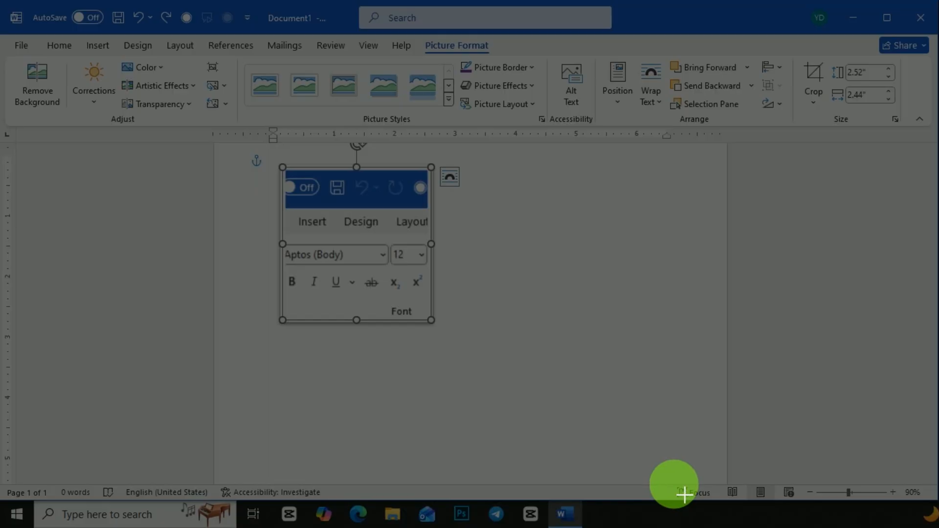
{"action": "left_click_drag", "start_coordinate": [697, 506], "coordinate": [920, 495]}
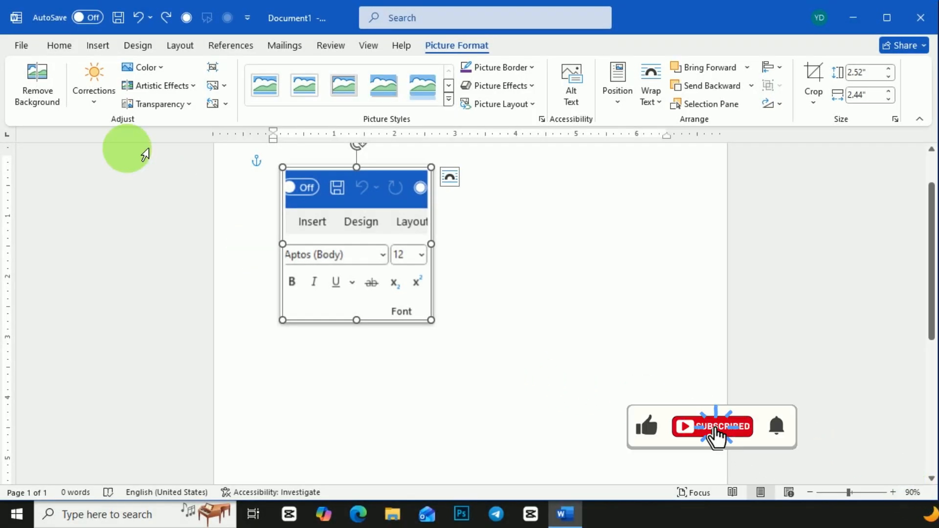
{"action": "left_click", "coordinate": [53, 47]}
{"action": "left_click", "coordinate": [289, 342]}
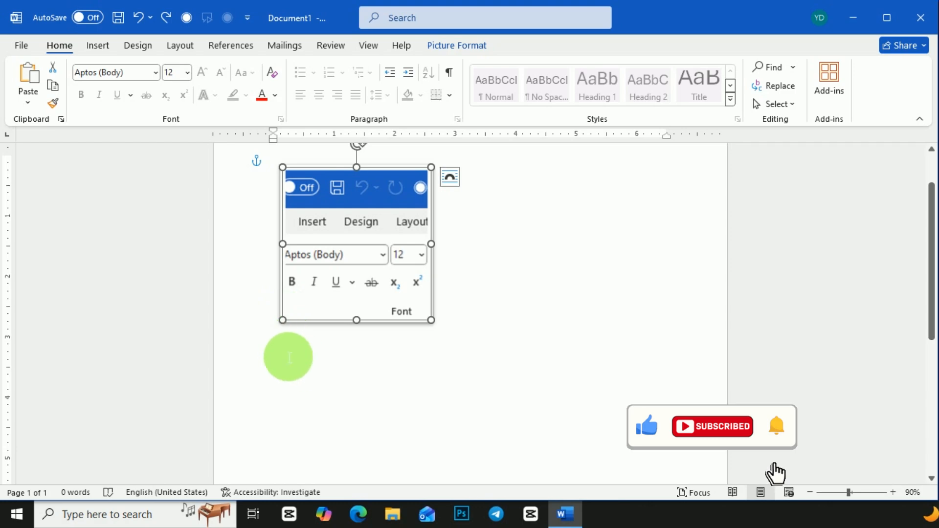
{"action": "left_click", "coordinate": [29, 74]}
- Enlarge the pasted status bar picture to about 0.47 inches high and 6.94 inches wide
{"action": "left_click", "coordinate": [476, 362]}
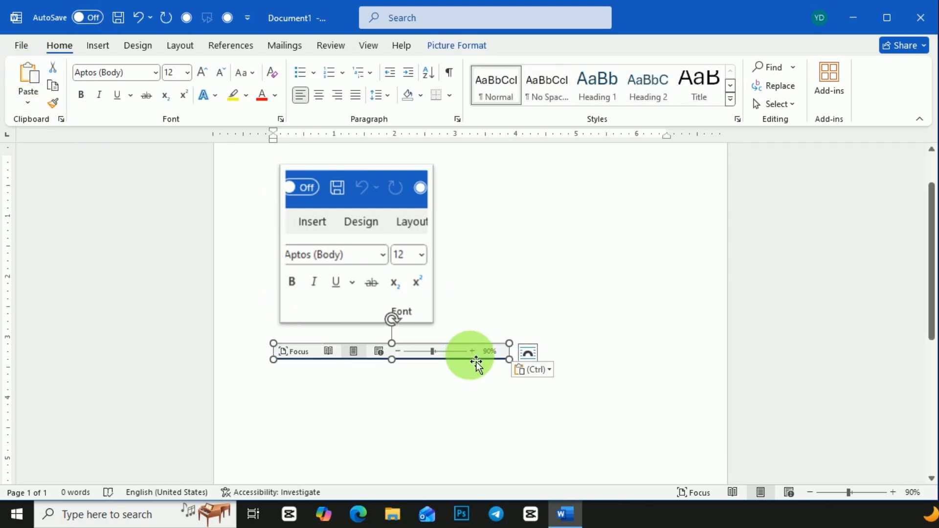
{"action": "mouse_move", "coordinate": [511, 361]}
{"action": "left_mouse_down"}
{"action": "mouse_move", "coordinate": [562, 377]}
{"action": "mouse_move", "coordinate": [519, 373]}
{"action": "left_mouse_up"}
{"action": "left_click", "coordinate": [522, 372]}
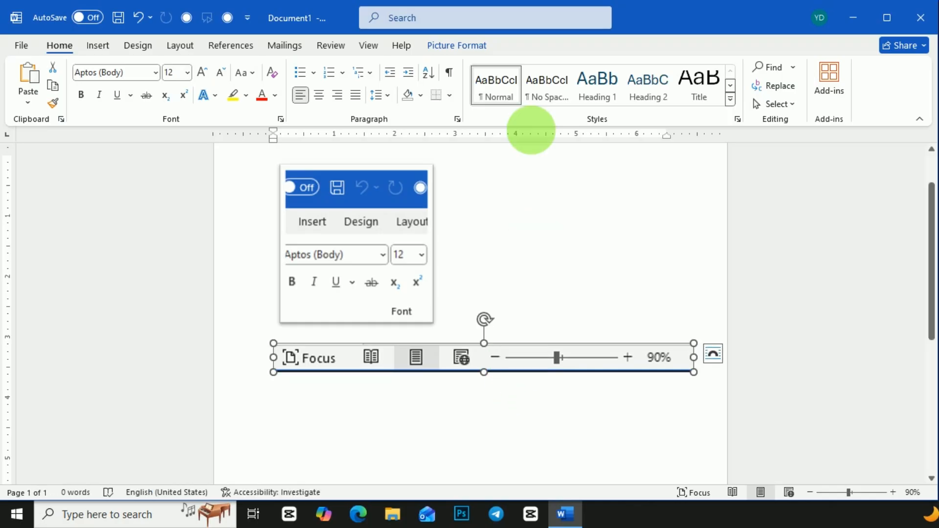
- Set the status bar picture's text wrapping to Behind Text and move the picture slightly down the page
{"action": "left_click", "coordinate": [470, 49]}
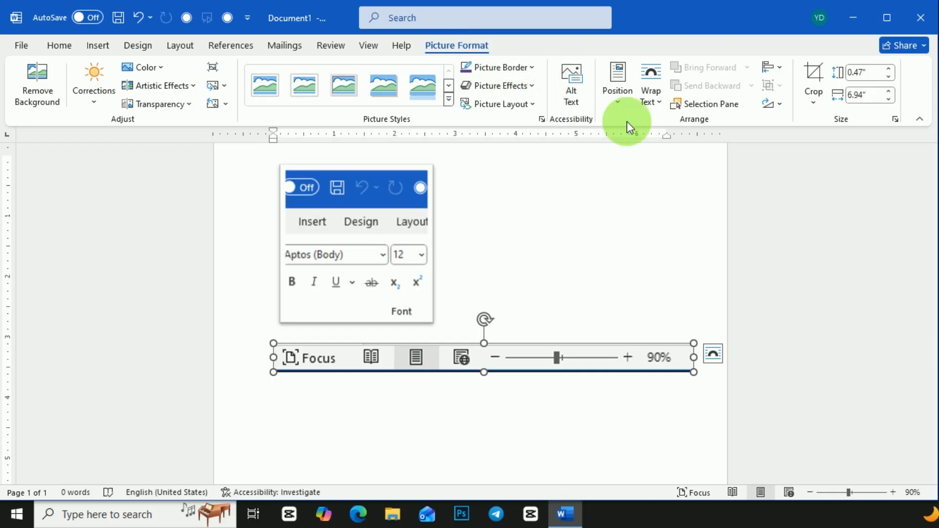
{"action": "left_click", "coordinate": [659, 101]}
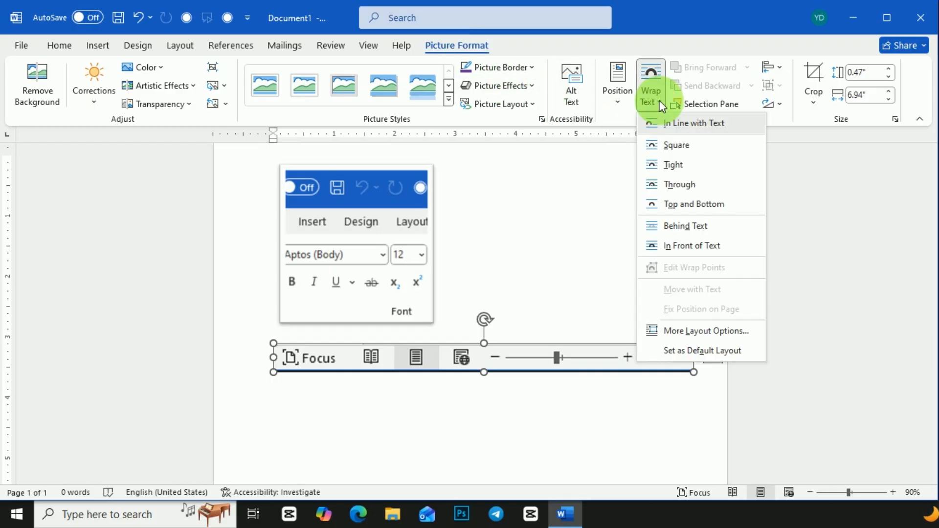
{"action": "left_click", "coordinate": [681, 225]}
{"action": "scroll", "coordinate": [597, 303], "scroll_direction": "down", "scroll_amount": 3}
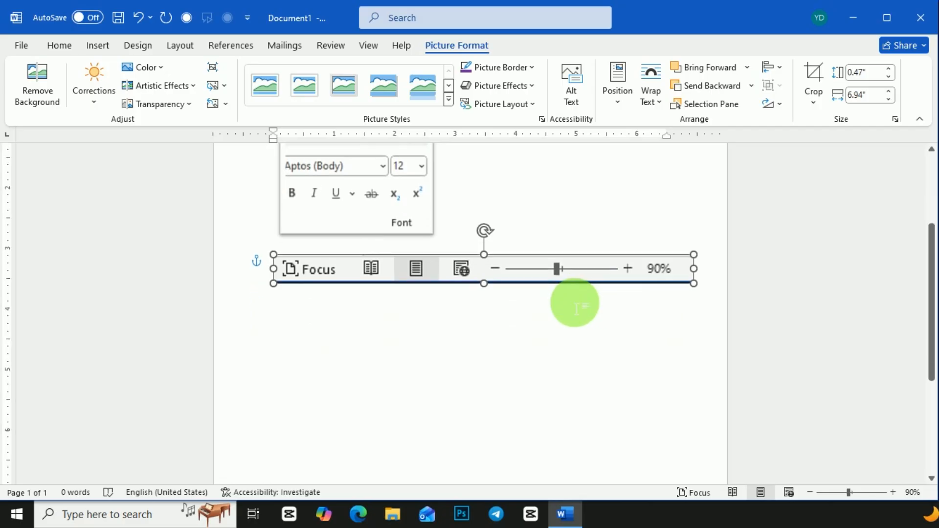
{"action": "scroll", "coordinate": [573, 307], "scroll_direction": "up", "scroll_amount": 1}
{"action": "left_click_drag", "start_coordinate": [572, 311], "coordinate": [565, 340]}
{"action": "scroll", "coordinate": [562, 333], "scroll_direction": "up", "scroll_amount": 1}
{"action": "scroll", "coordinate": [562, 336], "scroll_direction": "up", "scroll_amount": 1}
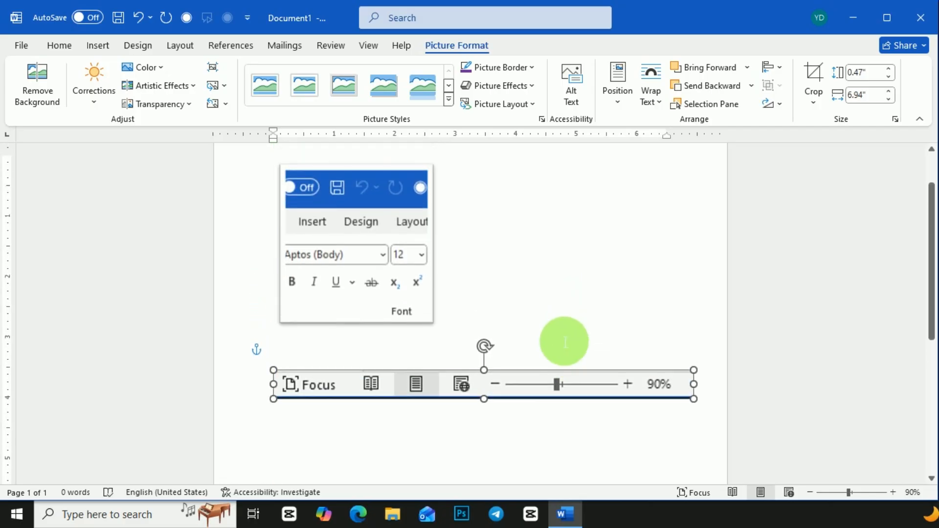
{"action": "left_click_drag", "start_coordinate": [555, 384], "coordinate": [559, 399]}
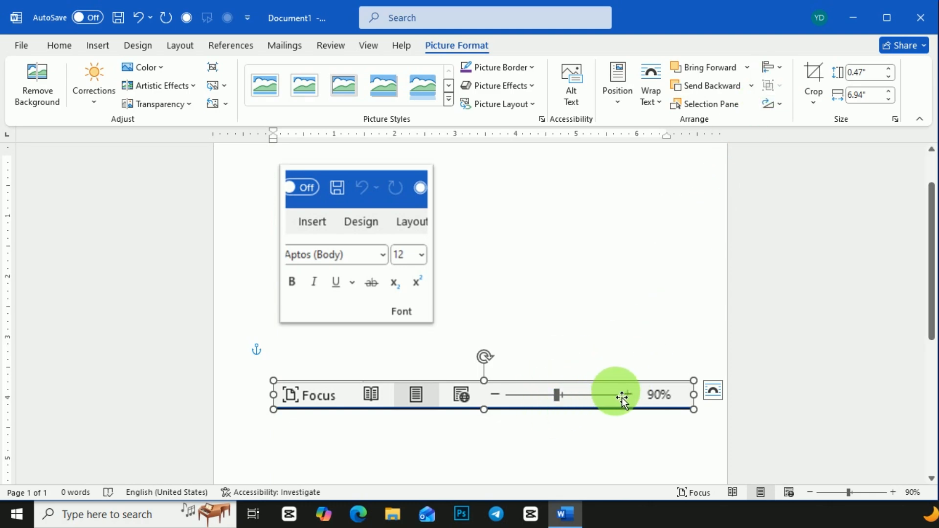
- Extend the status bar picture's crop area slightly upward, making it about 0.5 inches high
{"action": "left_click", "coordinate": [810, 80]}
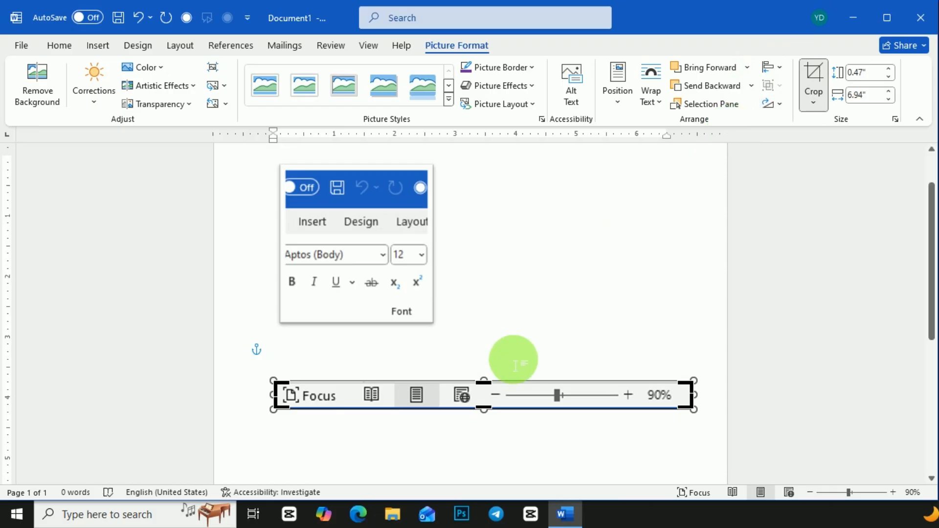
{"action": "mouse_move", "coordinate": [482, 383]}
{"action": "left_mouse_down"}
{"action": "mouse_move", "coordinate": [483, 372]}
{"action": "mouse_move", "coordinate": [482, 381]}
{"action": "left_mouse_up"}
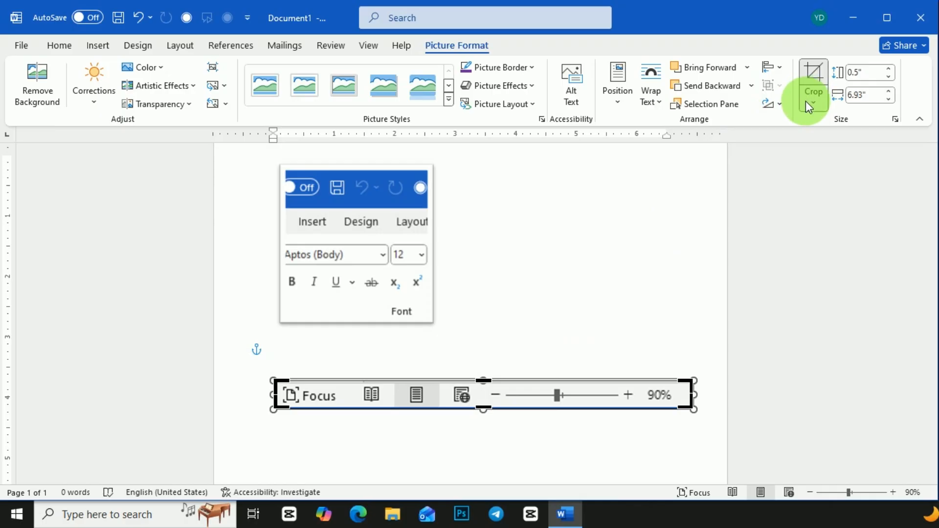
- Apply the largest pink glow variation to the status bar picture
{"action": "left_click", "coordinate": [531, 86]}
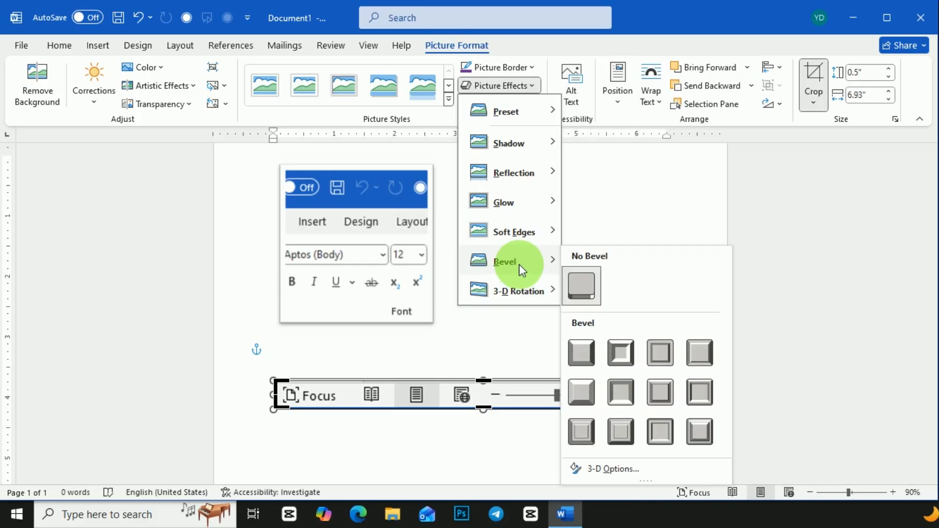
{"action": "mouse_move", "coordinate": [515, 230]}
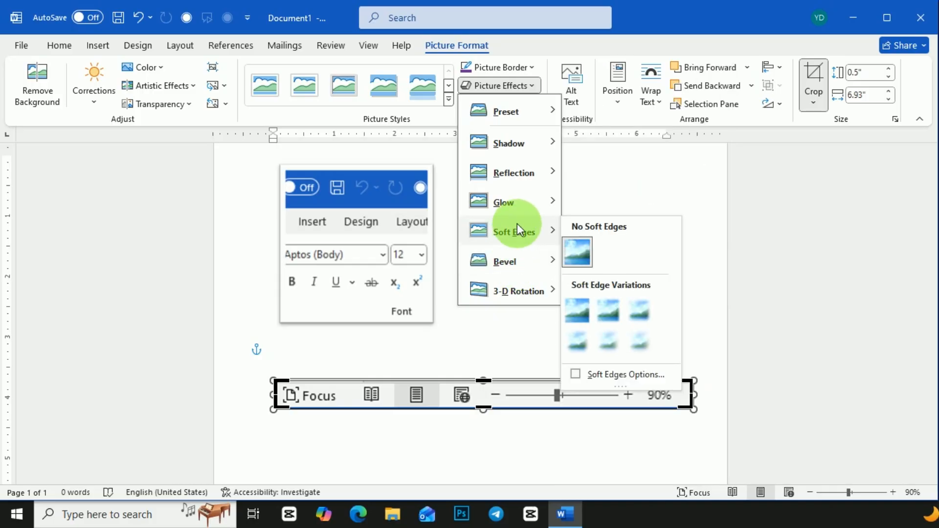
{"action": "mouse_move", "coordinate": [518, 210]}
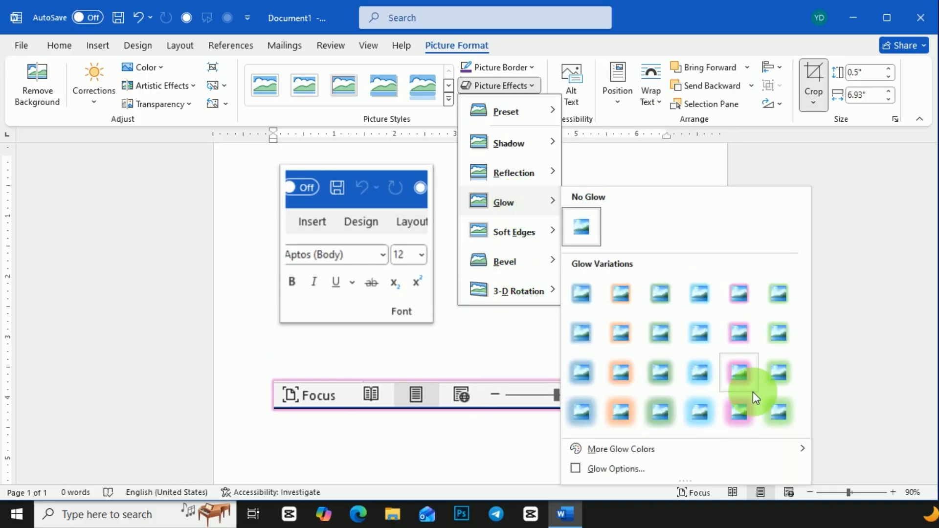
{"action": "left_click", "coordinate": [745, 403]}
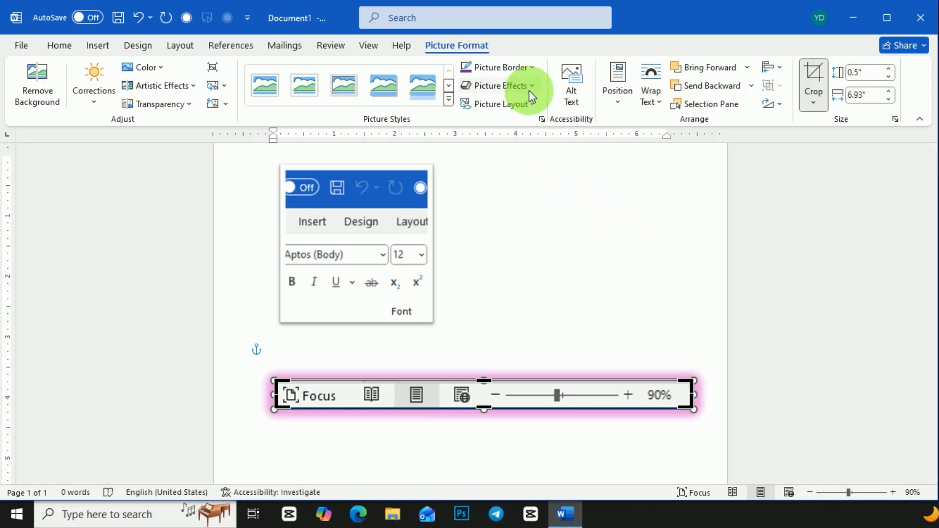
- Enter the random text formula =rand(3) on a line below the status bar picture
{"action": "scroll", "coordinate": [482, 347], "scroll_direction": "down", "scroll_amount": 6}
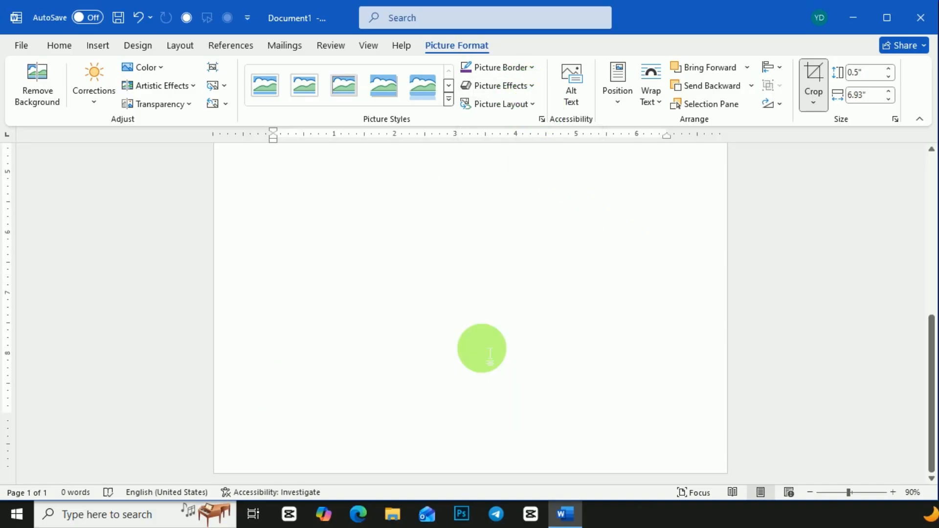
{"action": "scroll", "coordinate": [482, 348], "scroll_direction": "up", "scroll_amount": 1}
{"action": "left_click", "coordinate": [276, 211]}
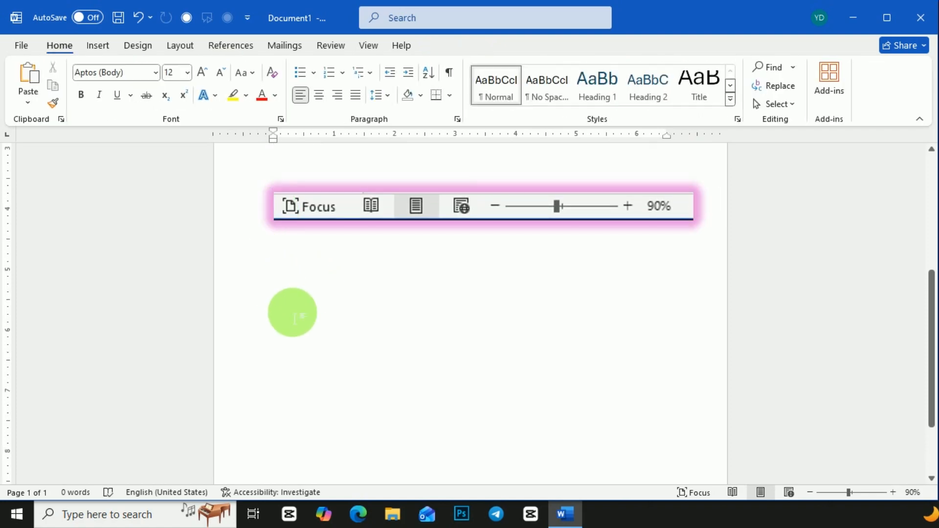
{"action": "type", "text": "=ra"}
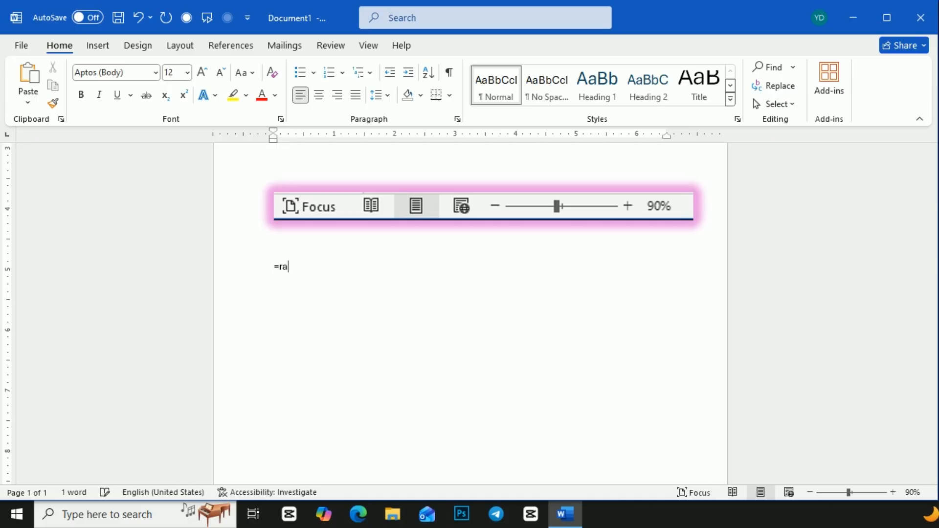
{"action": "type", "text": "nd(3)"}
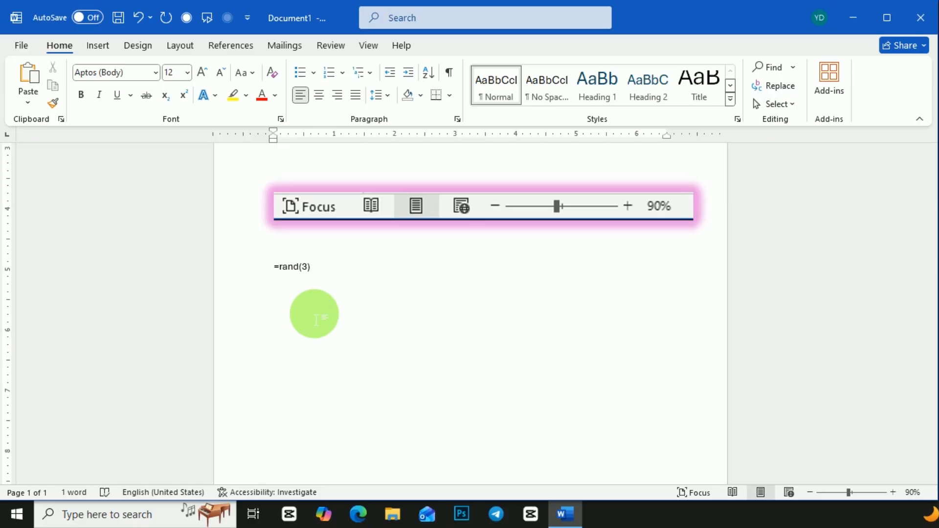
- Enlarge the =rand(3) line to 20 pt and run it to generate three paragraphs of sample text
{"action": "left_click_drag", "start_coordinate": [362, 300], "coordinate": [267, 276]}
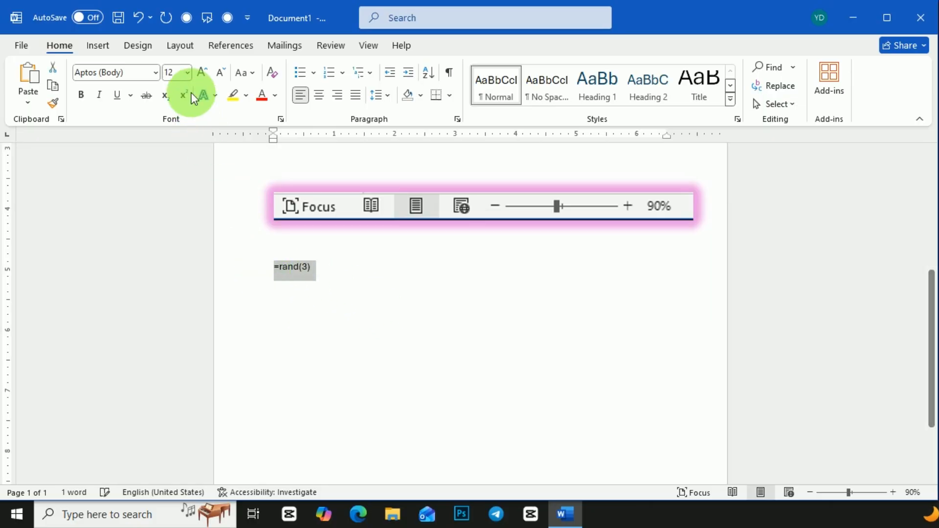
{"action": "left_click", "coordinate": [203, 73]}
{"action": "left_click", "coordinate": [203, 73]}
{"action": "left_click", "coordinate": [203, 73]}
{"action": "left_click", "coordinate": [203, 73]}
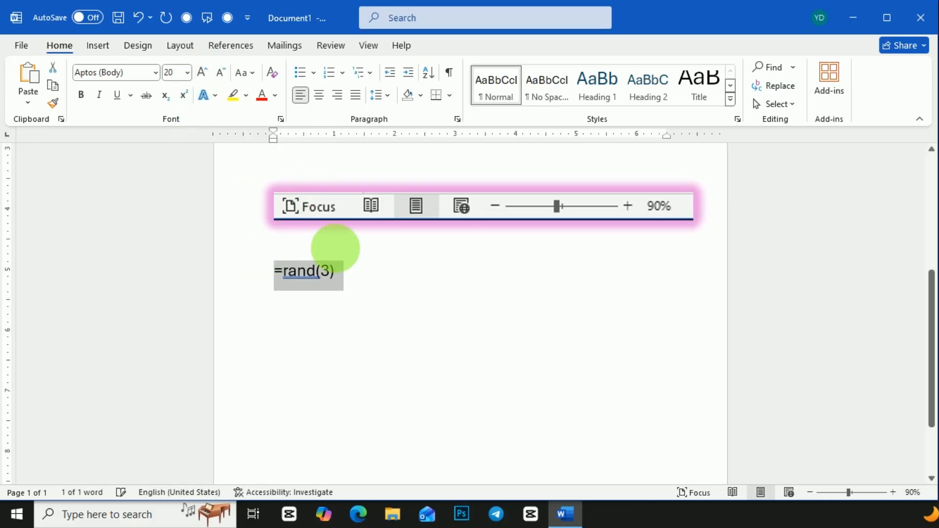
{"action": "left_click", "coordinate": [350, 279]}
{"action": "key", "text": "Return"}
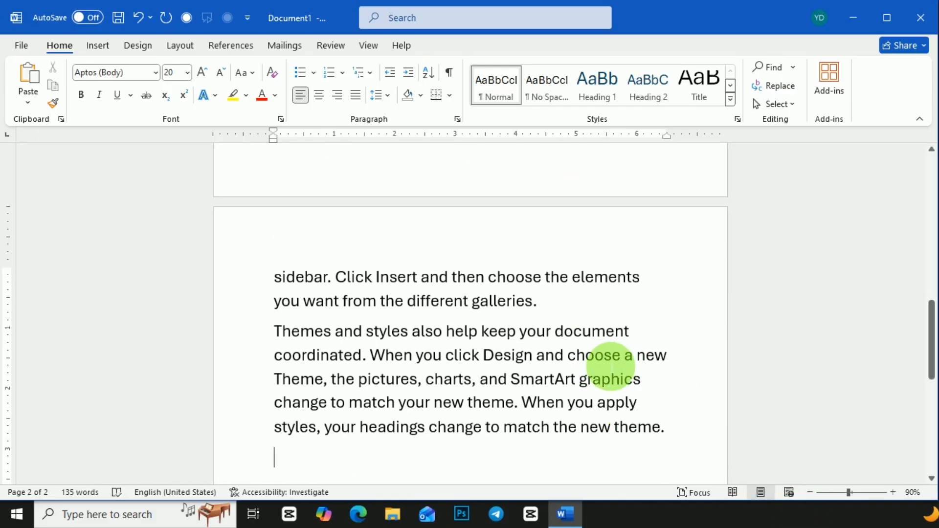
- Capture a screen snip of the ribbon's Paragraph group and paste it at the end of the first sample paragraph
{"action": "scroll", "coordinate": [610, 367], "scroll_direction": "up", "scroll_amount": 5}
{"action": "scroll", "coordinate": [516, 322], "scroll_direction": "down", "scroll_amount": 1}
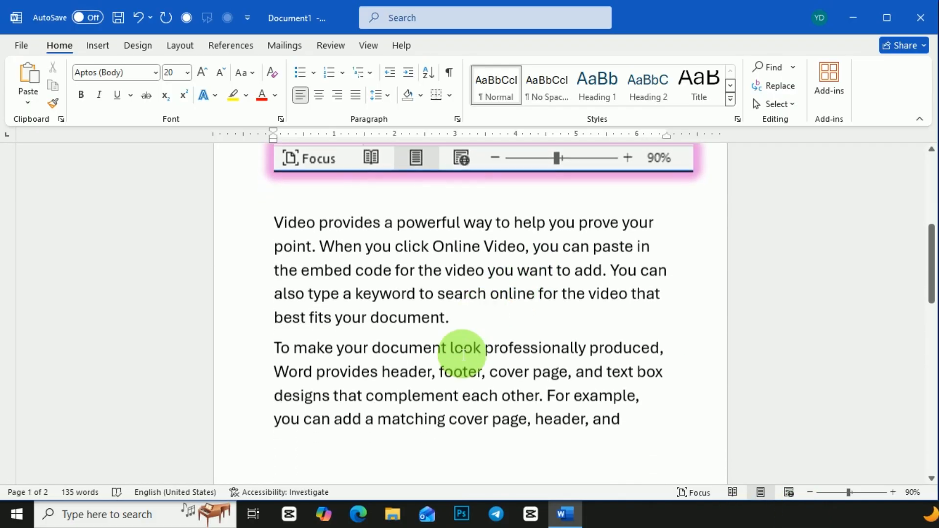
{"action": "left_click", "coordinate": [454, 317]}
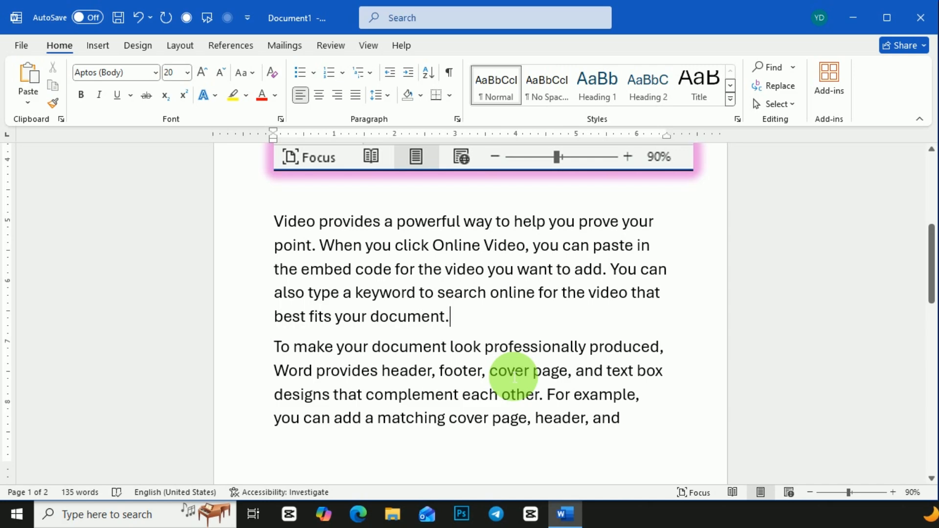
{"action": "key", "text": "super+shift+s"}
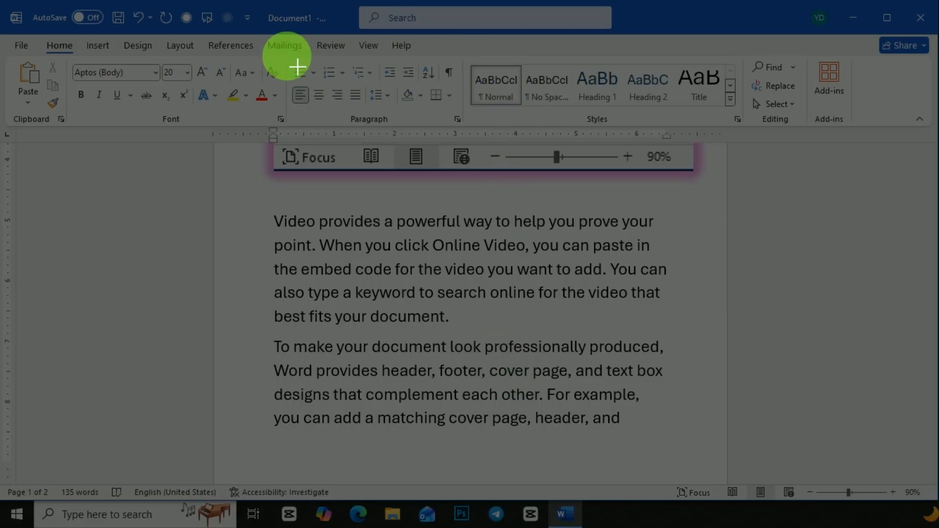
{"action": "left_click_drag", "start_coordinate": [286, 55], "coordinate": [465, 143]}
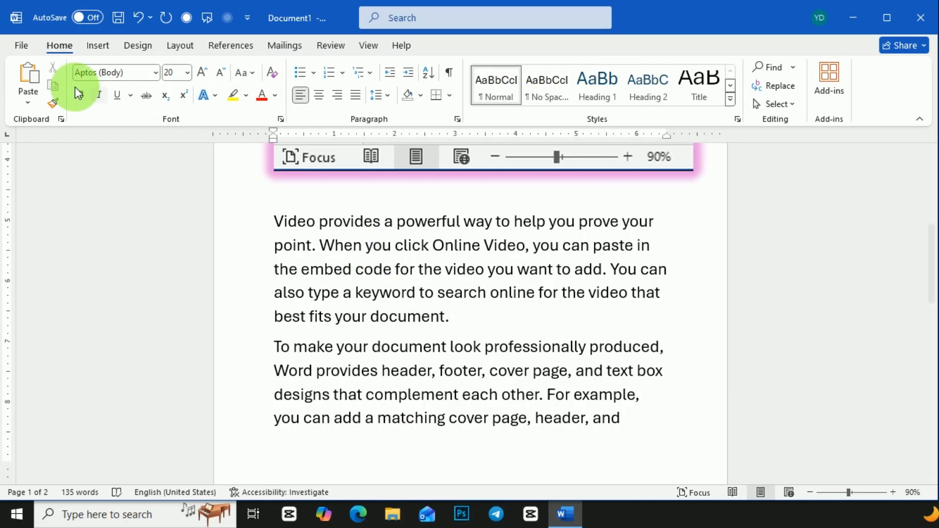
{"action": "left_click", "coordinate": [28, 70]}
{"action": "left_click", "coordinate": [552, 362]}
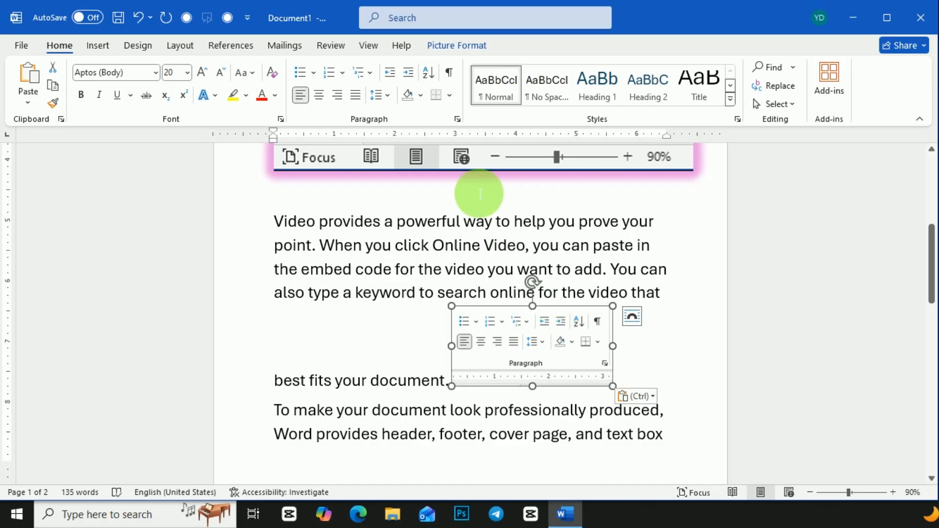
- Give the Paragraph group picture the black frame style with a drop shadow and recolor its border to the green theme color
{"action": "left_click", "coordinate": [448, 46]}
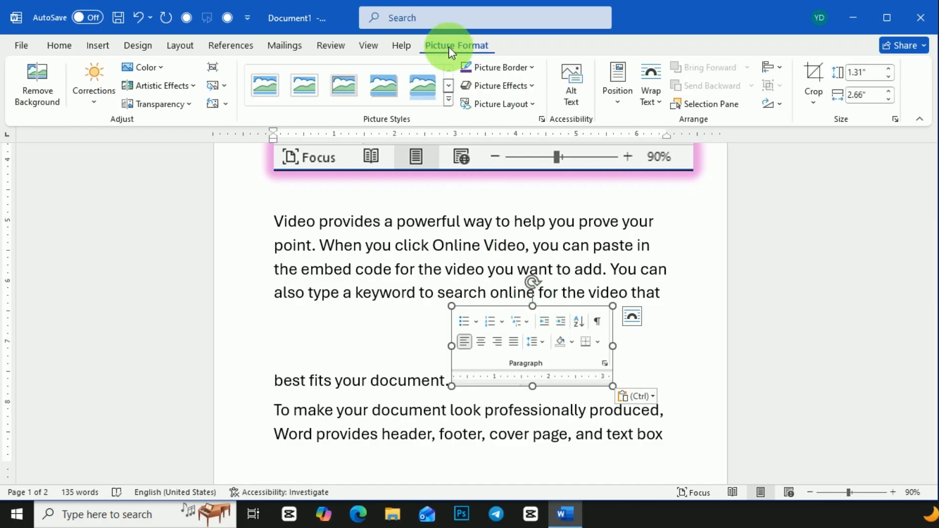
{"action": "left_click", "coordinate": [448, 102]}
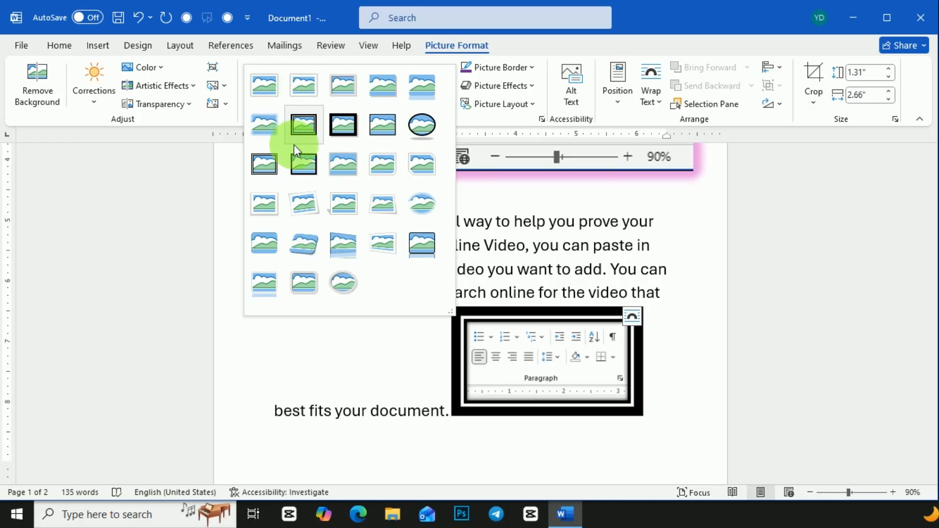
{"action": "left_click", "coordinate": [299, 163]}
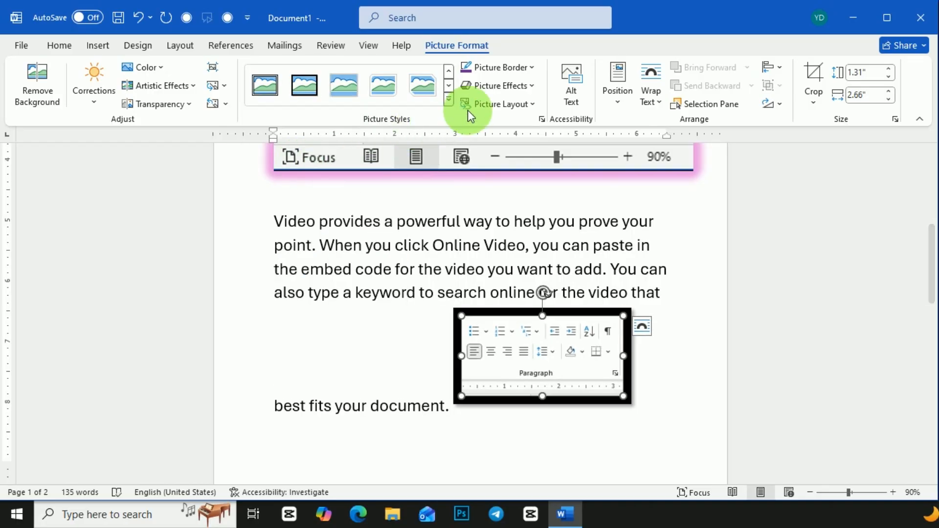
{"action": "left_click", "coordinate": [521, 68]}
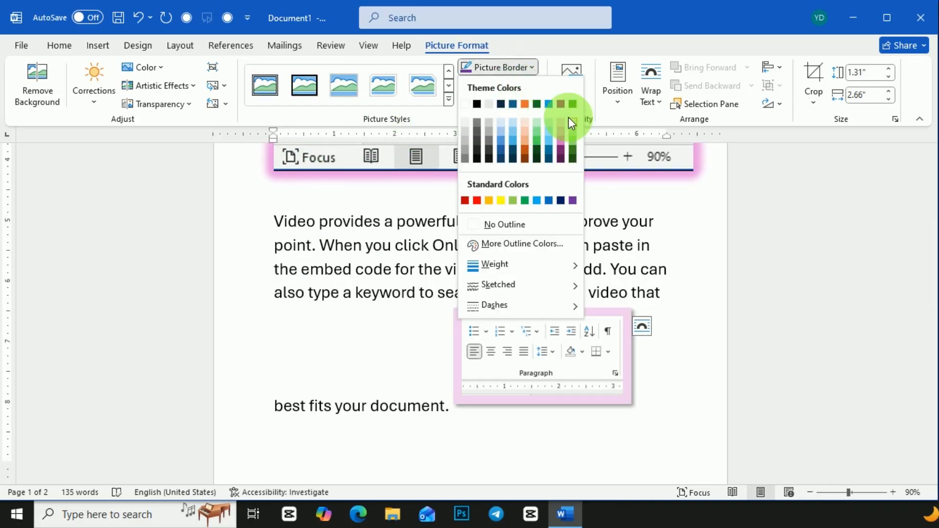
{"action": "left_click", "coordinate": [571, 103]}
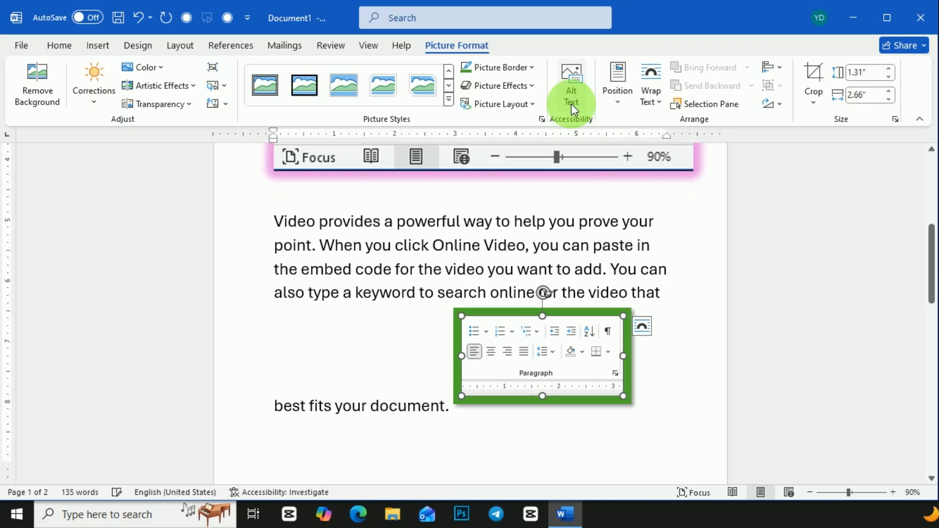
- Apply the top-right inner shadow effect to the Paragraph group picture
{"action": "left_click", "coordinate": [525, 104]}
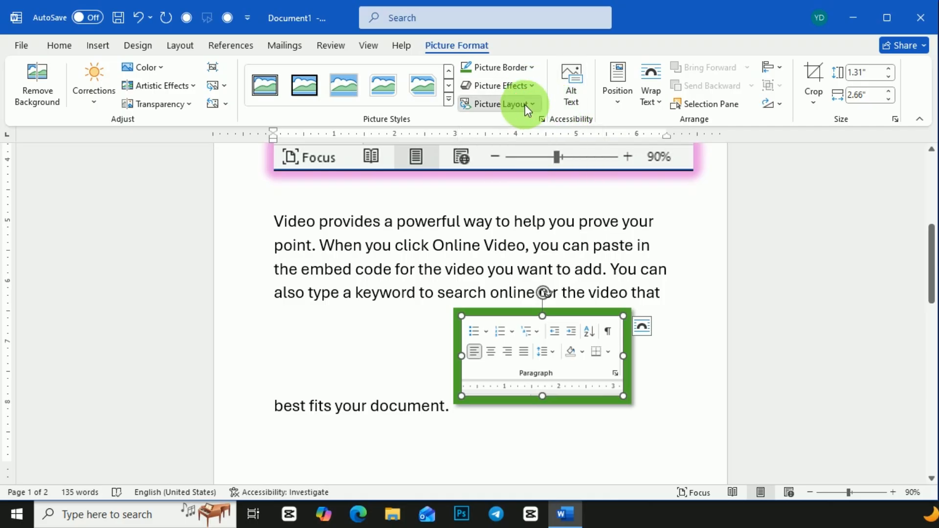
{"action": "left_click", "coordinate": [532, 84]}
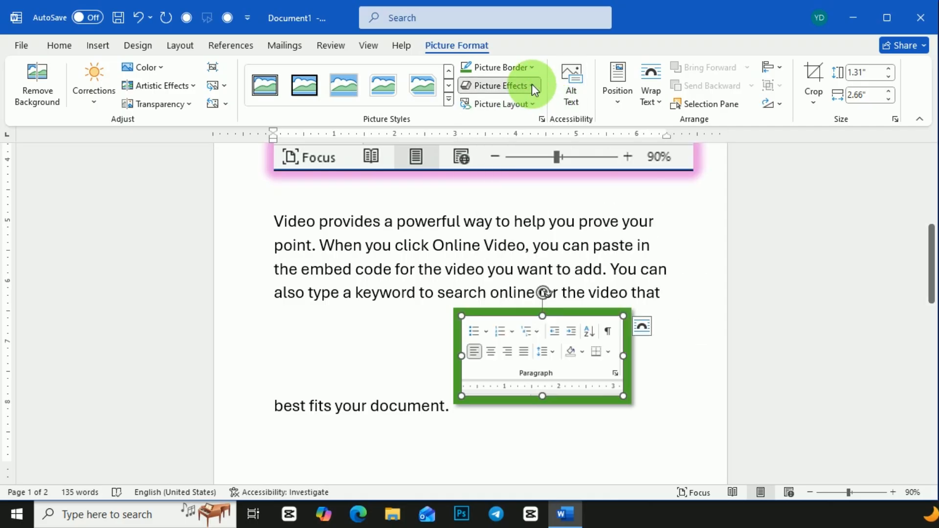
{"action": "left_click", "coordinate": [532, 84]}
{"action": "mouse_move", "coordinate": [519, 172]}
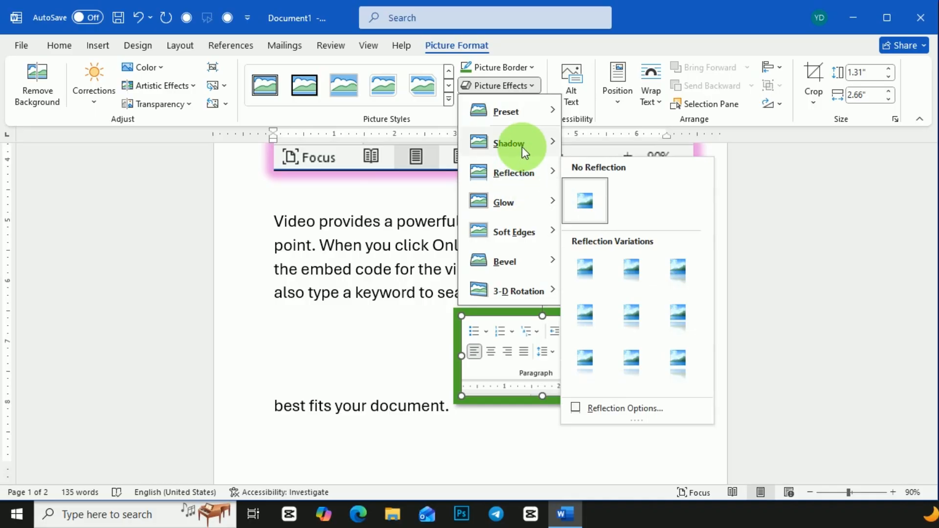
{"action": "mouse_move", "coordinate": [521, 142]}
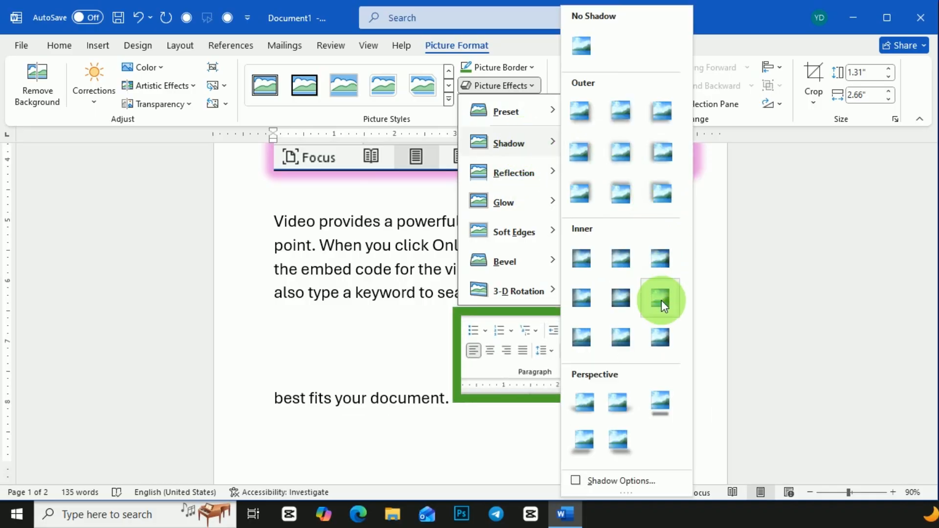
{"action": "left_click", "coordinate": [660, 262]}
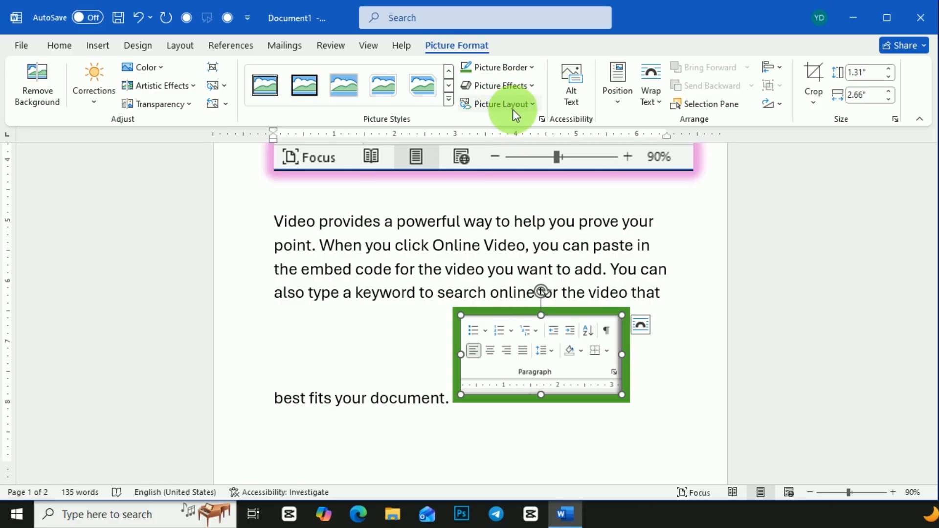
- Move the Paragraph group picture into the middle of the first sample paragraph and set its text wrapping to Behind Text
{"action": "left_click_drag", "start_coordinate": [566, 325], "coordinate": [495, 269]}
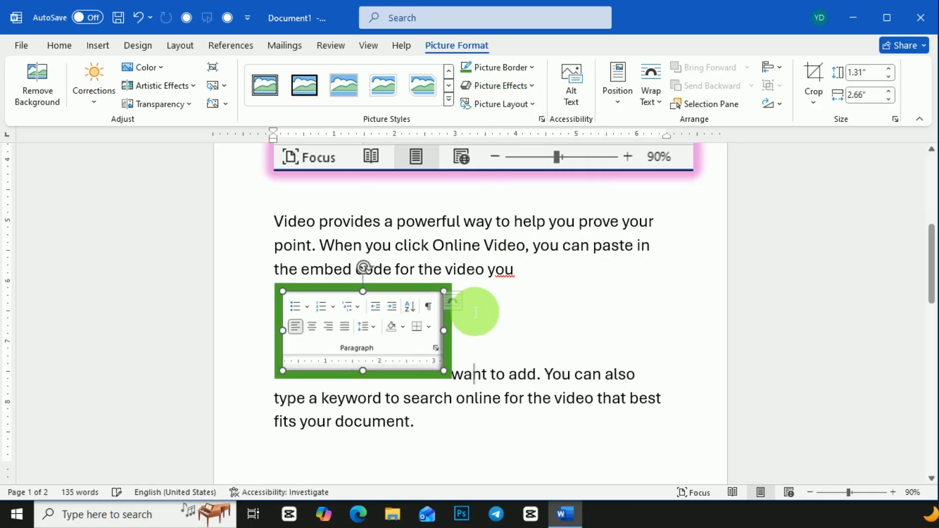
{"action": "left_click_drag", "start_coordinate": [439, 326], "coordinate": [475, 373]}
{"action": "mouse_move", "coordinate": [427, 321]}
{"action": "left_mouse_down"}
{"action": "mouse_move", "coordinate": [415, 323]}
{"action": "mouse_move", "coordinate": [440, 319]}
{"action": "left_mouse_up"}
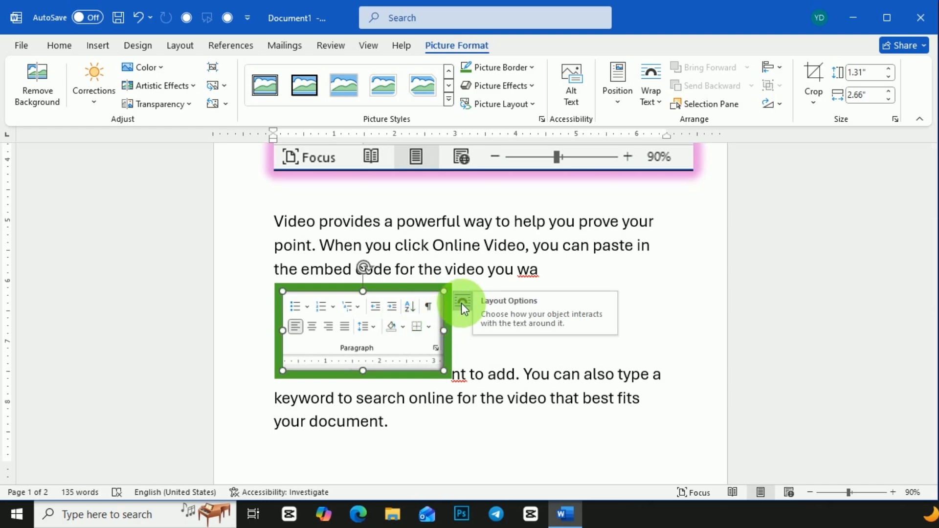
{"action": "left_click", "coordinate": [653, 98]}
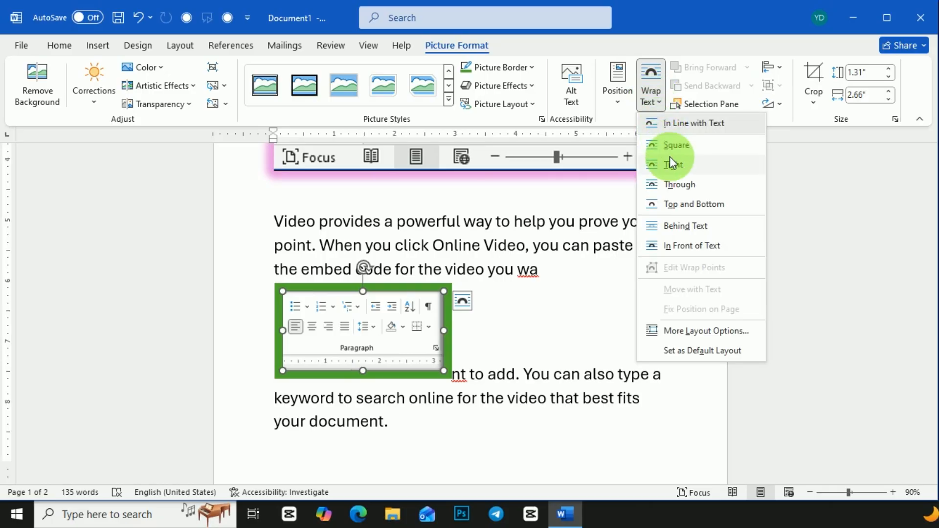
{"action": "left_click", "coordinate": [676, 224]}
{"action": "left_click_drag", "start_coordinate": [410, 293], "coordinate": [505, 282]}
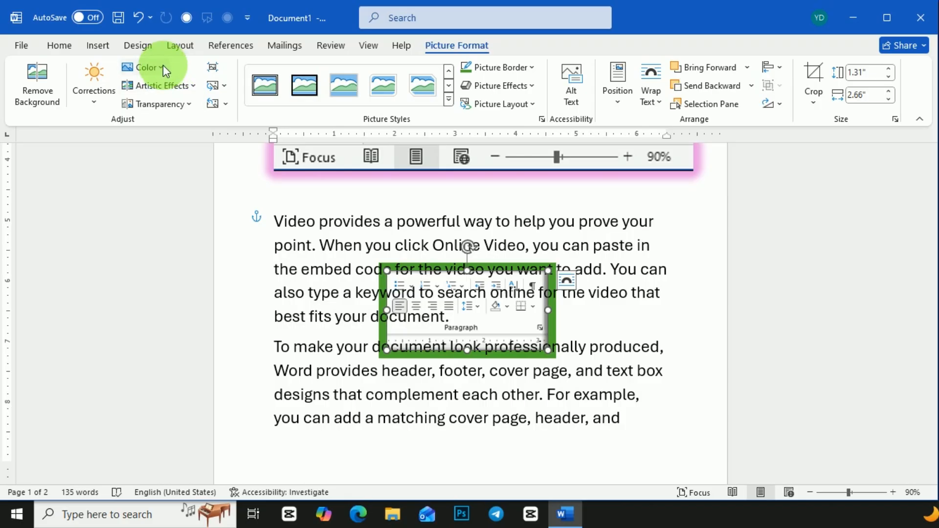
- Apply the 0% transparency preset to the Paragraph group picture and set its text wrapping to In Front of Text
{"action": "left_click", "coordinate": [186, 104]}
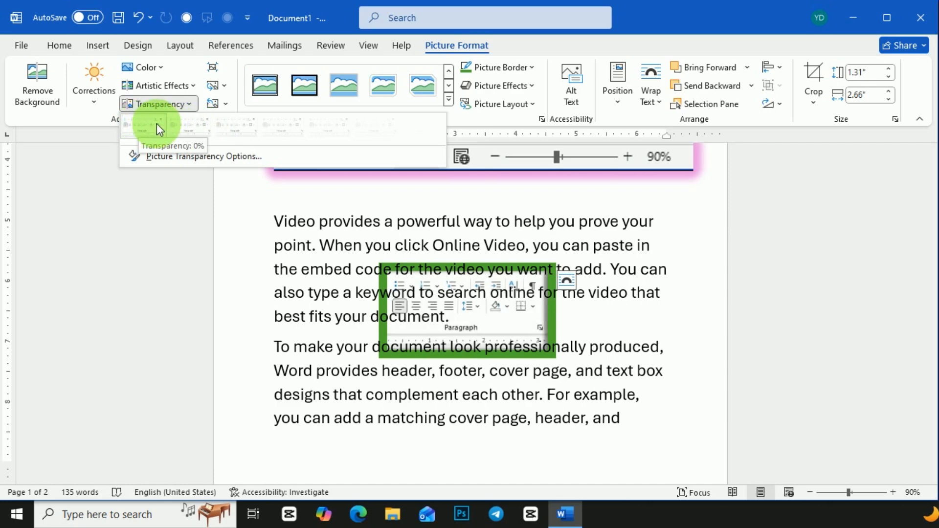
{"action": "left_click", "coordinate": [136, 124]}
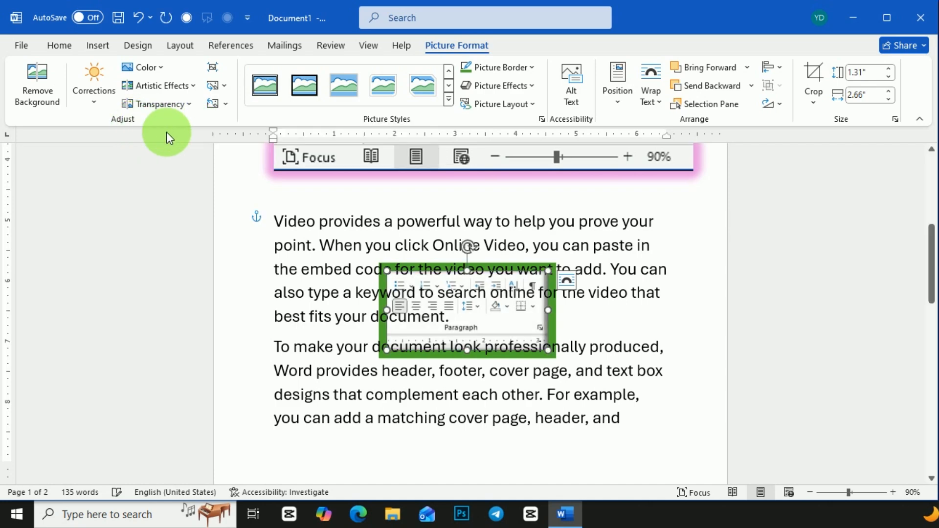
{"action": "left_click", "coordinate": [655, 103]}
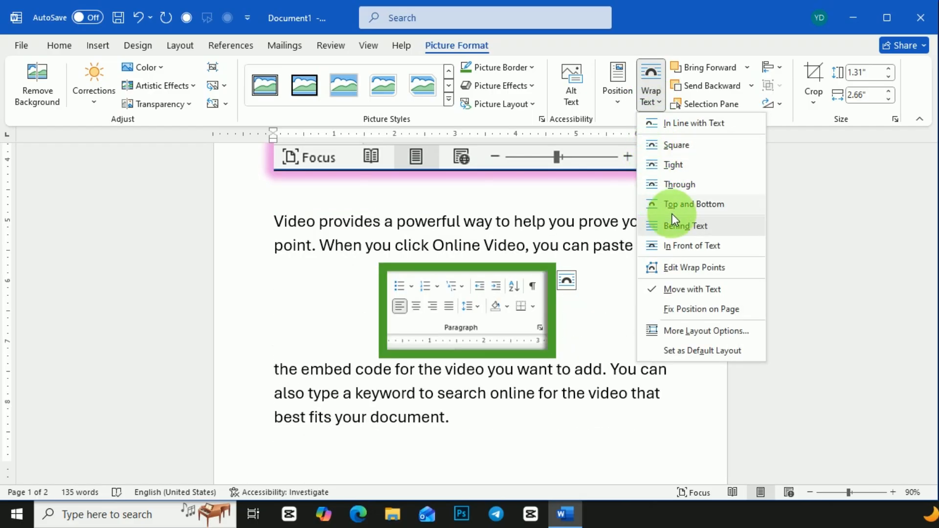
{"action": "left_click", "coordinate": [691, 246]}
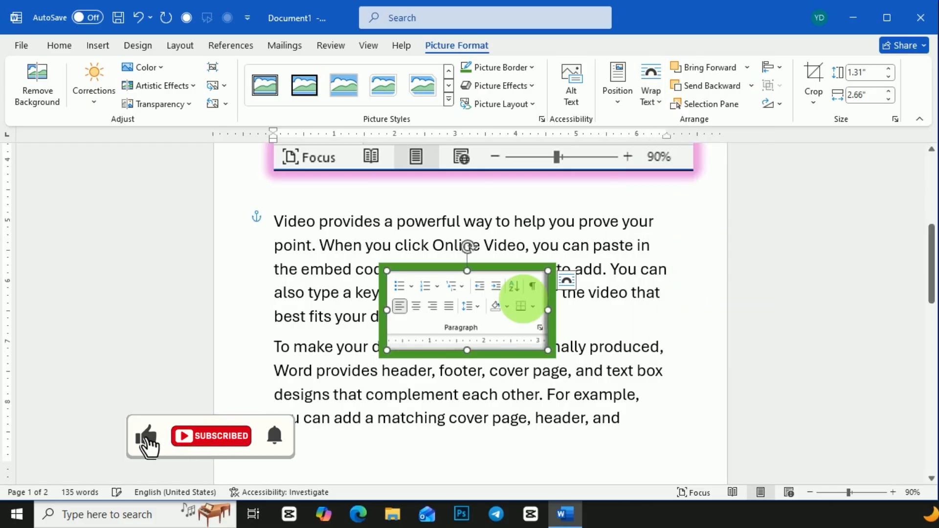
- Shrink the Paragraph group picture to about 1.2 inches high and 2.42 inches wide and shift it slightly within the text
{"action": "mouse_move", "coordinate": [454, 317]}
{"action": "left_mouse_down"}
{"action": "mouse_move", "coordinate": [458, 304]}
{"action": "mouse_move", "coordinate": [457, 324]}
{"action": "left_mouse_up"}
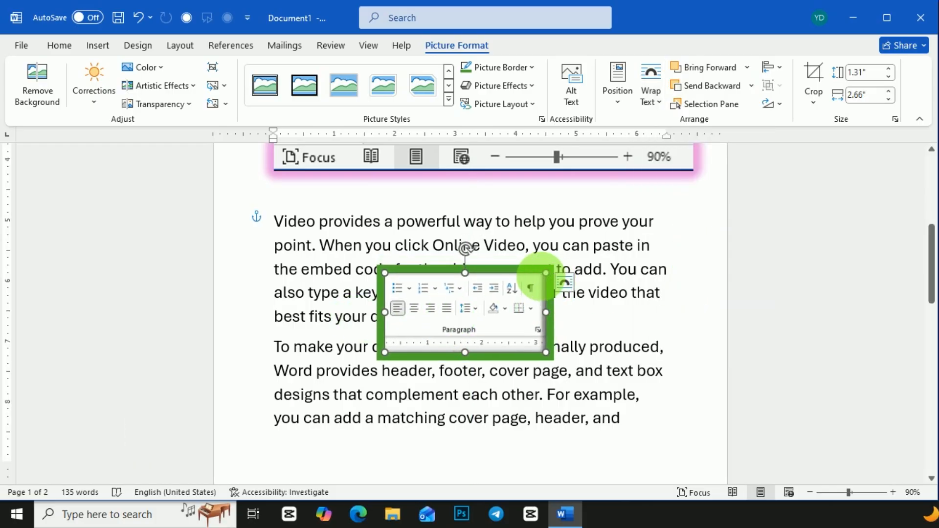
{"action": "left_click_drag", "start_coordinate": [546, 273], "coordinate": [532, 278]}
{"action": "left_click_drag", "start_coordinate": [486, 310], "coordinate": [457, 313]}
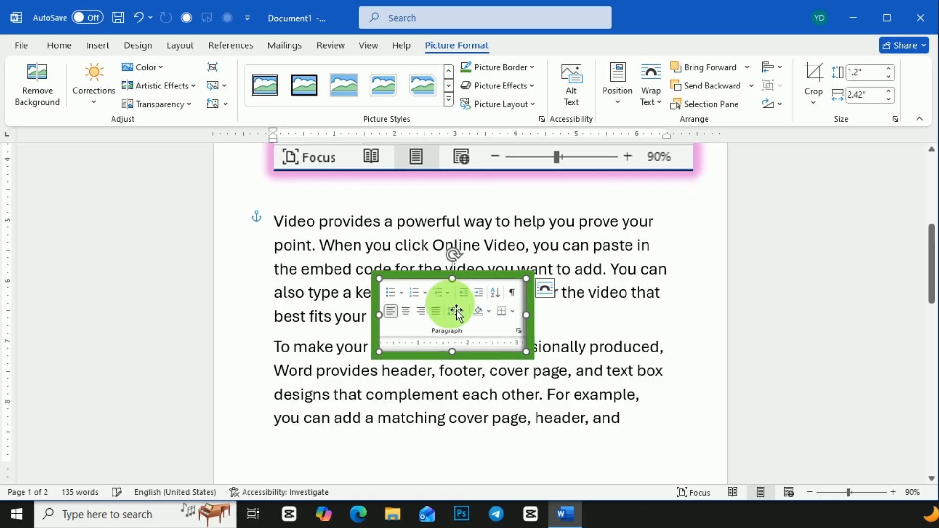
- Set the Paragraph group picture's text wrapping to Square and adjust its position within the first sample paragraph
{"action": "left_click", "coordinate": [655, 104]}
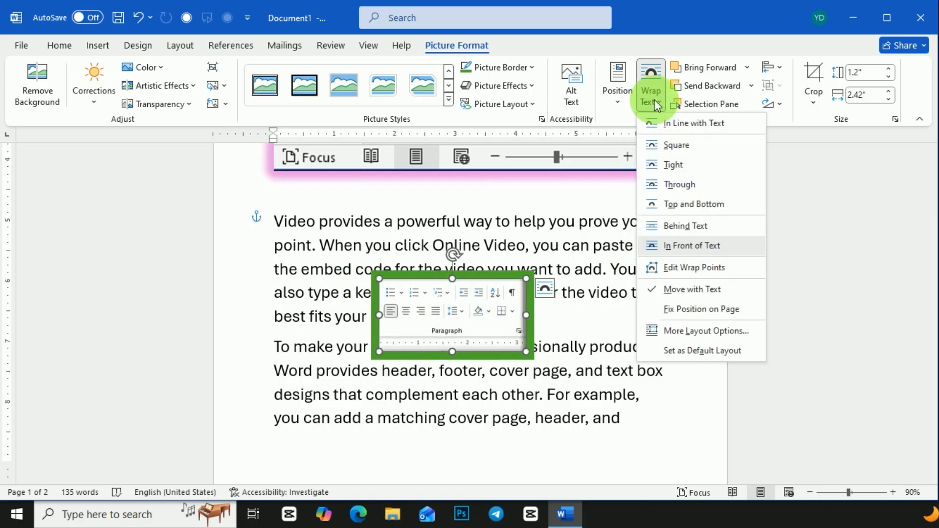
{"action": "left_click", "coordinate": [659, 143]}
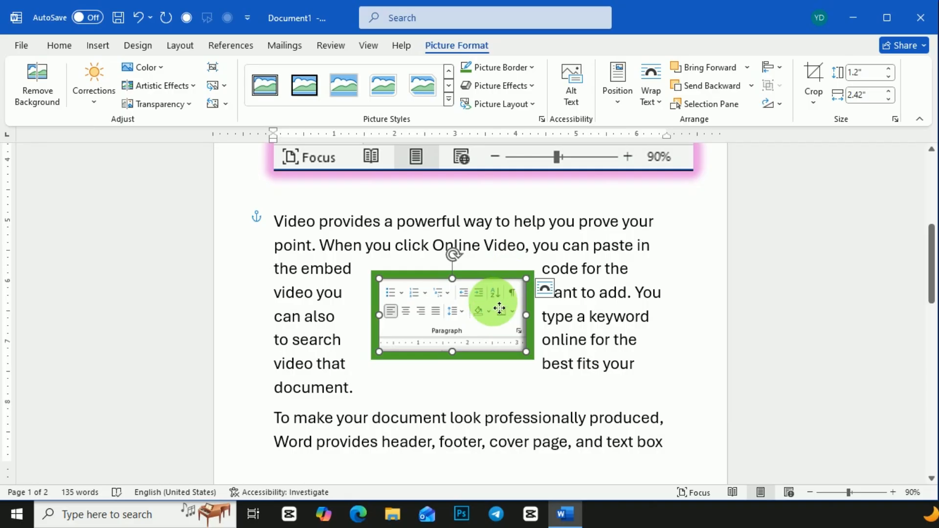
{"action": "left_click_drag", "start_coordinate": [499, 307], "coordinate": [483, 329]}
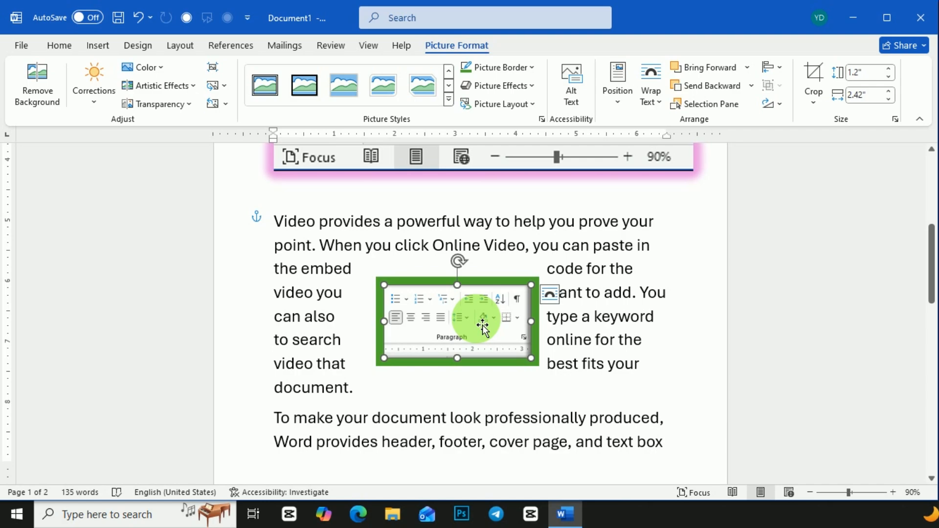
{"action": "left_click_drag", "start_coordinate": [484, 329], "coordinate": [478, 315]}
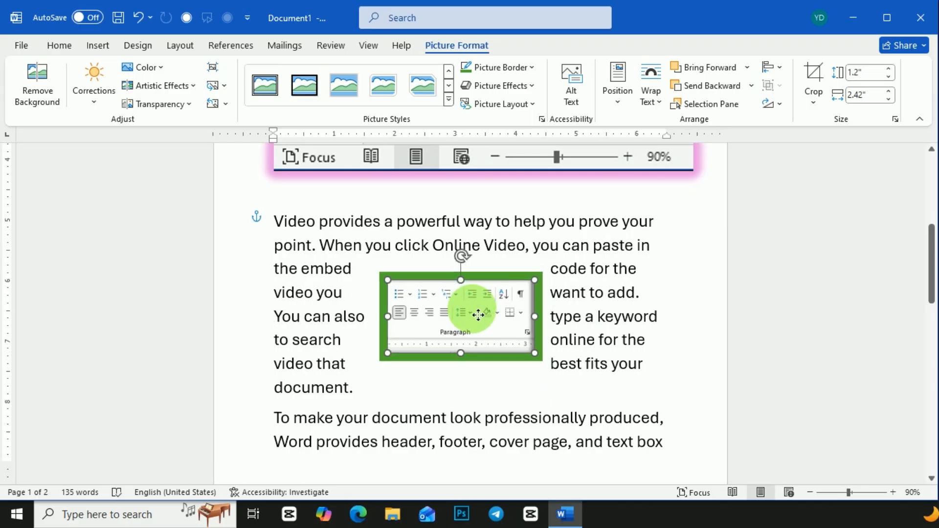